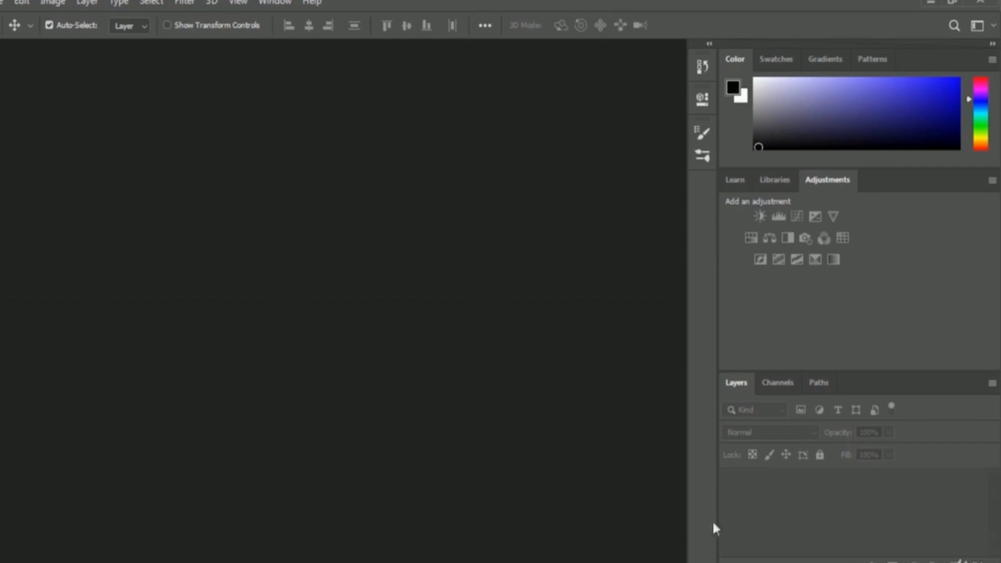
Open the Dog and Fence image from the 02 Selection and Masking folder
click(4, 3)
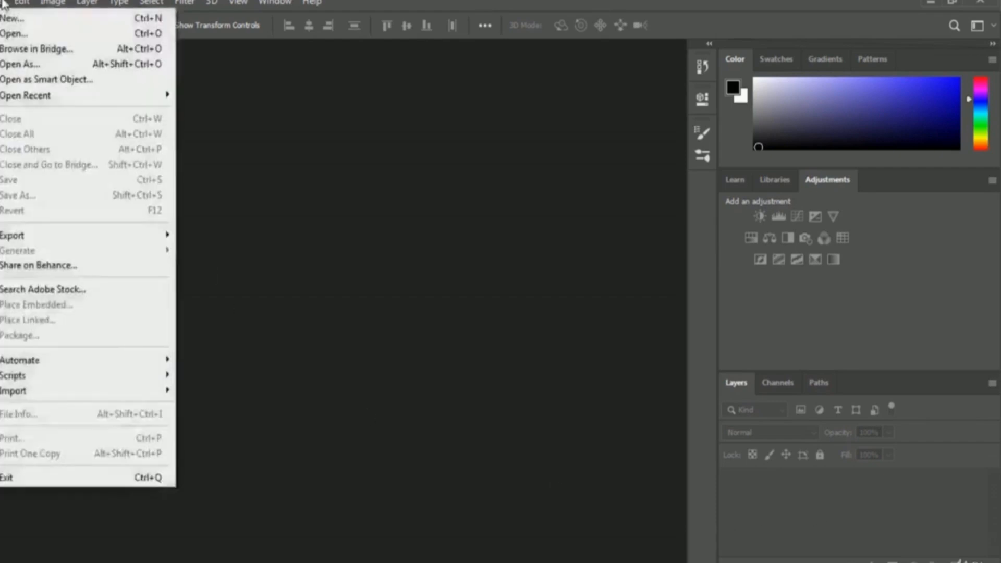
click(101, 35)
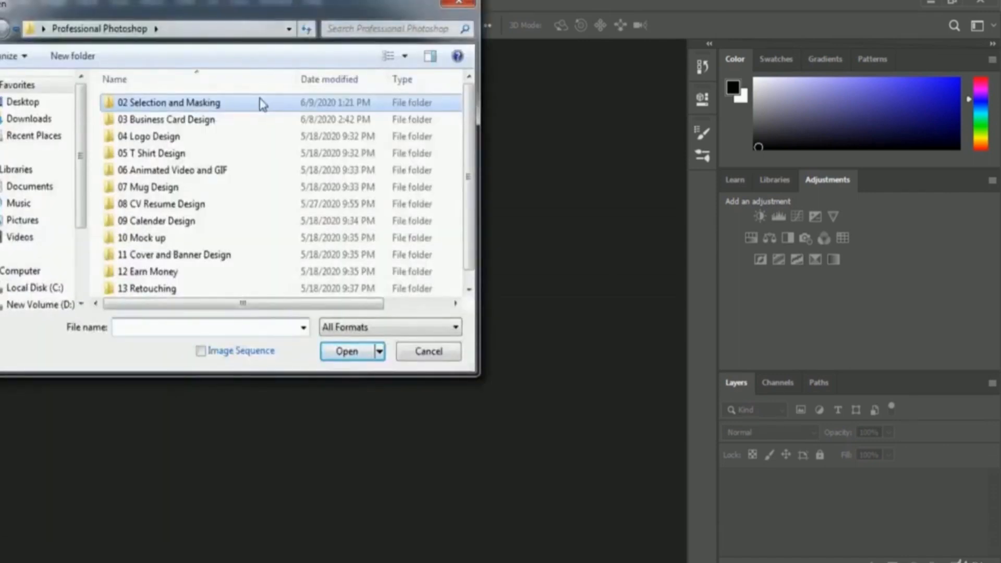
double_click(185, 102)
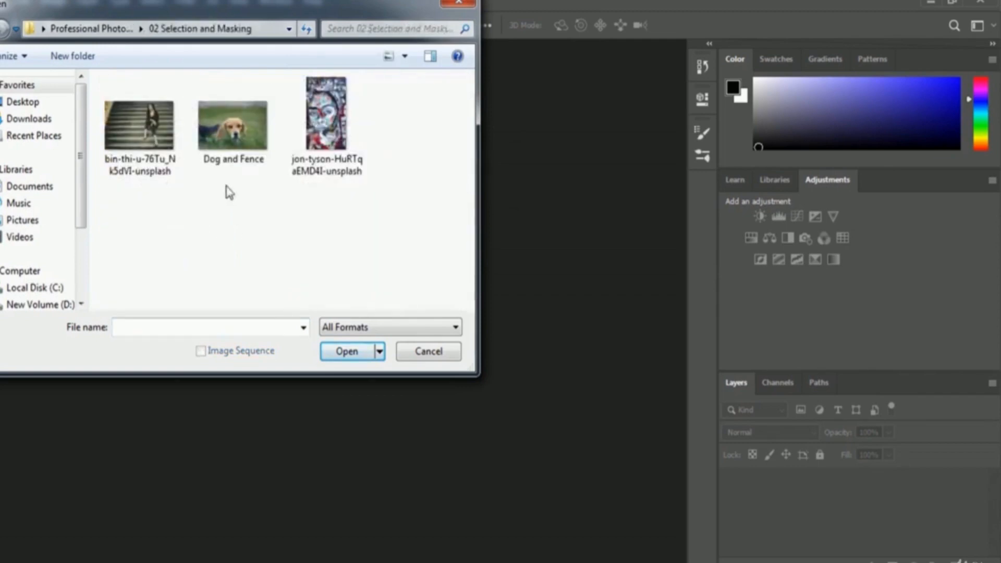
click(234, 155)
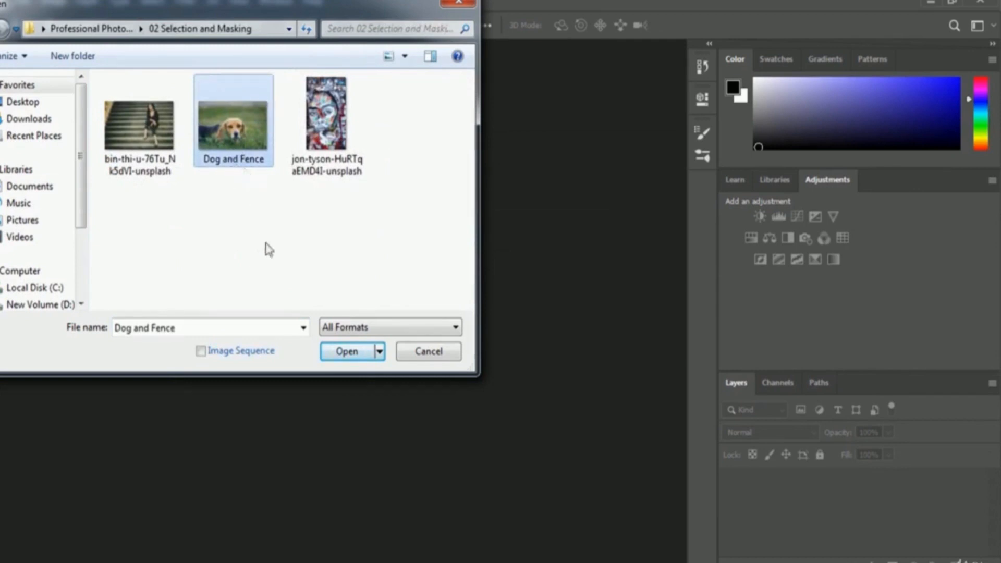
click(332, 357)
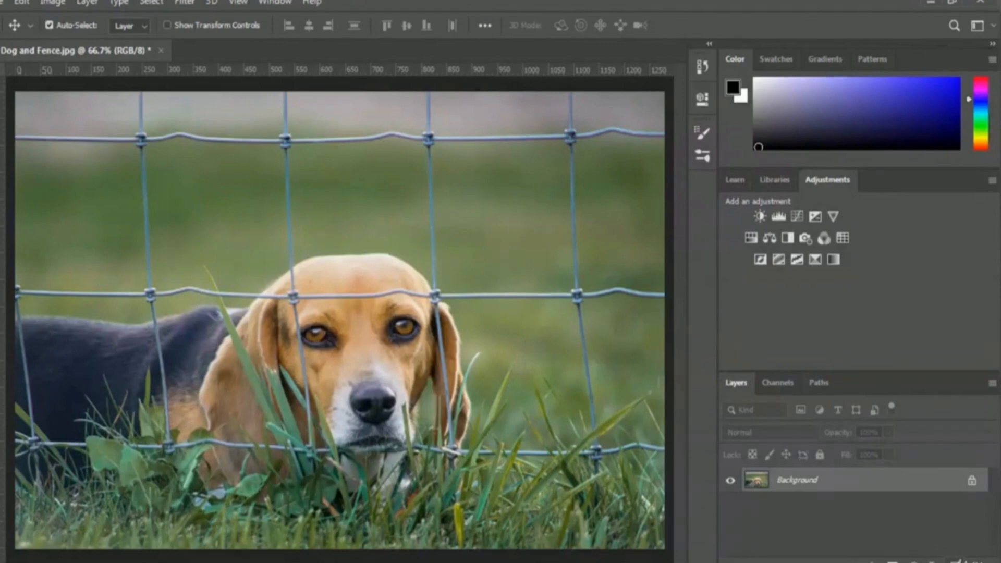
Add a new empty layer above the Background and name it Brush Selection
key(ctrl+shift+alt+n)
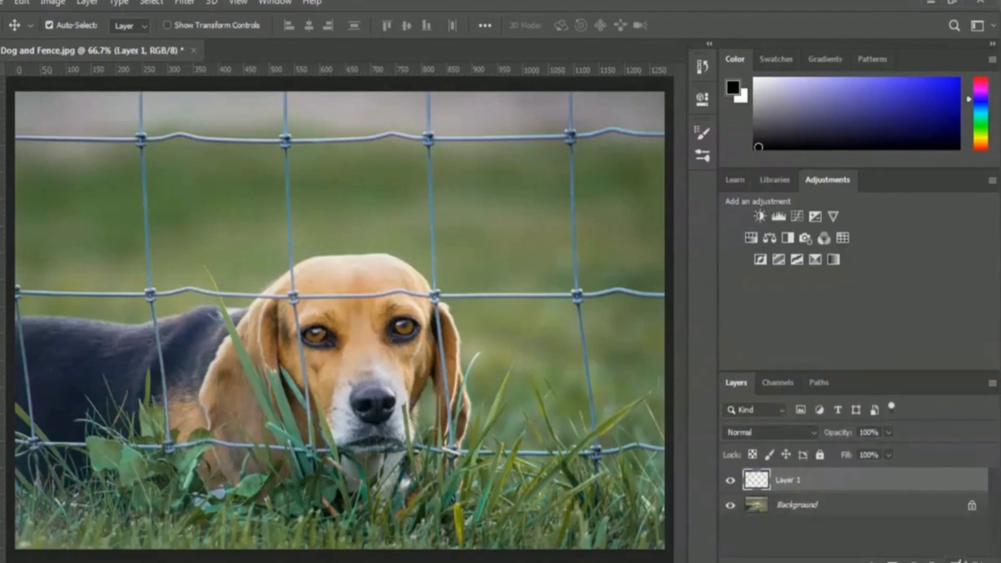
double_click(791, 486)
text(Brush Selection)
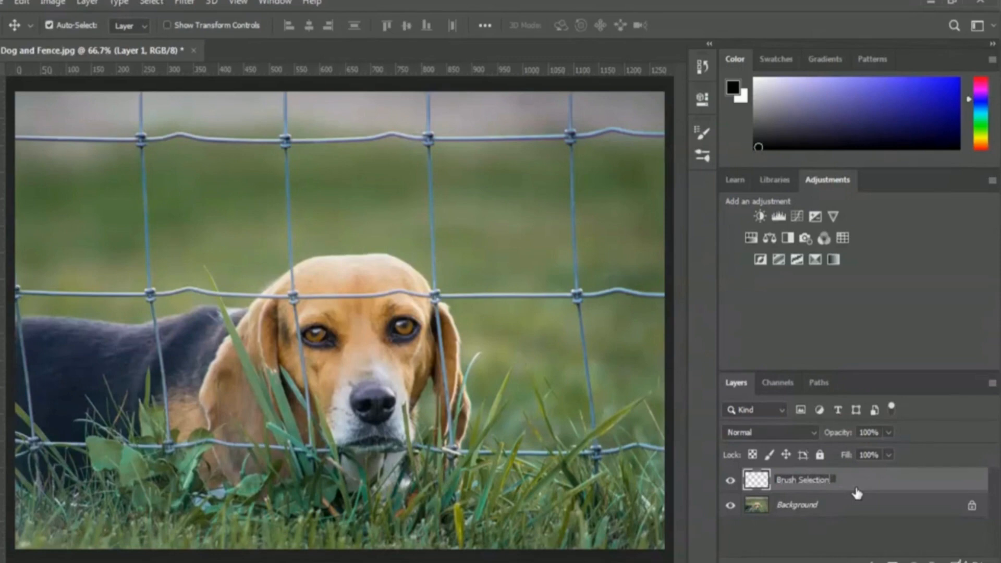
key(Return)
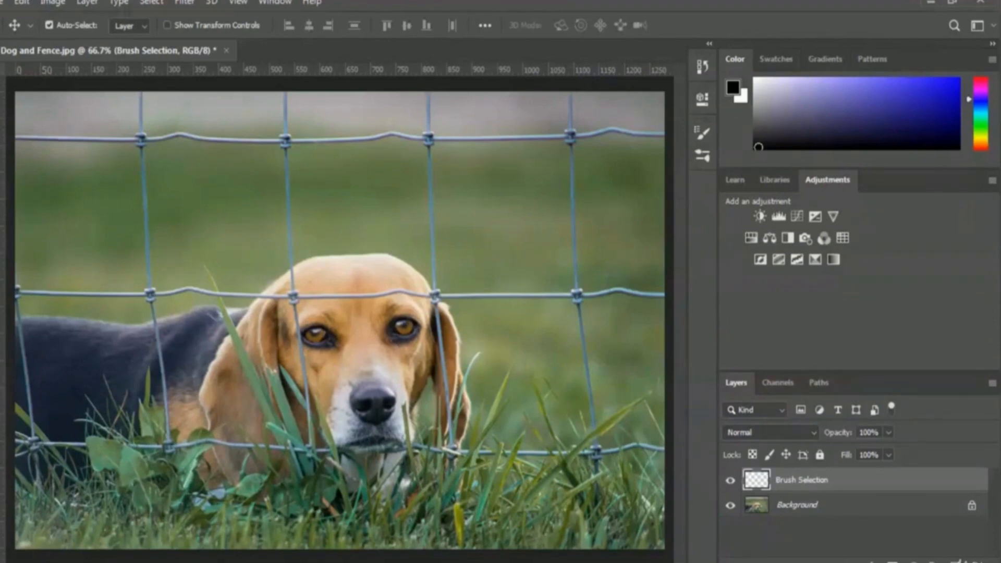
Look through the list of available tools in the Customize Toolbar dialog, then close it
click(1, 512)
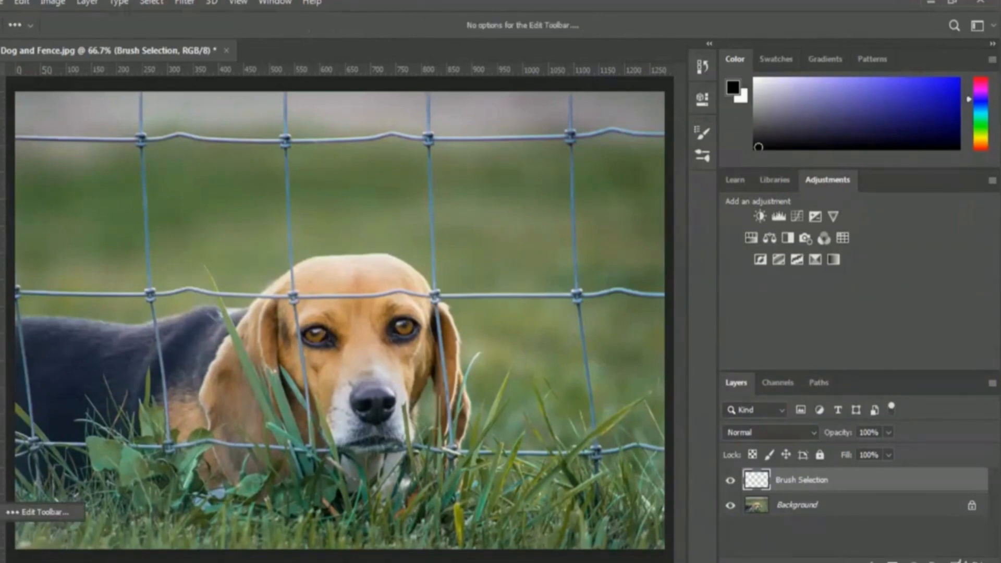
click(66, 514)
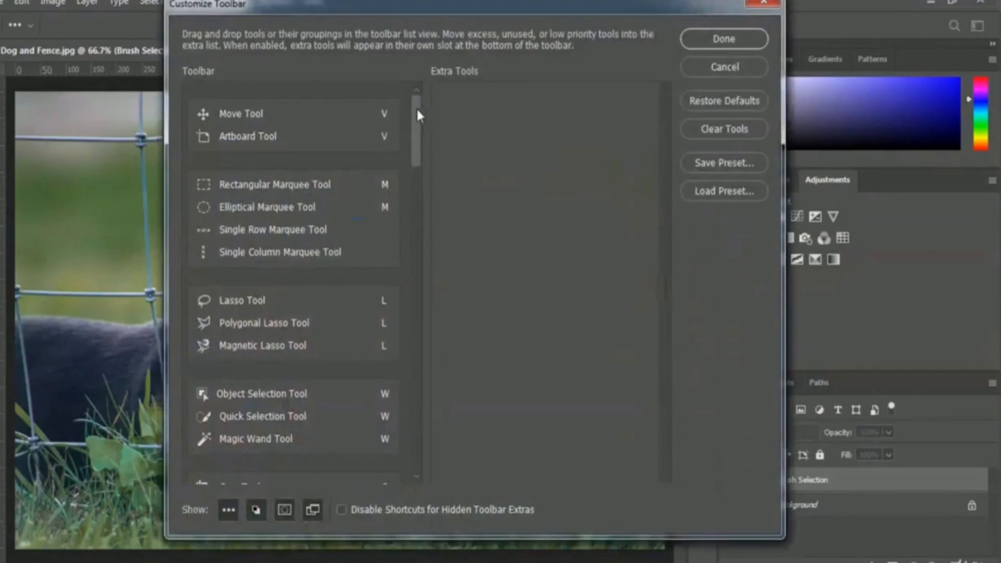
drag(417, 110, 416, 415)
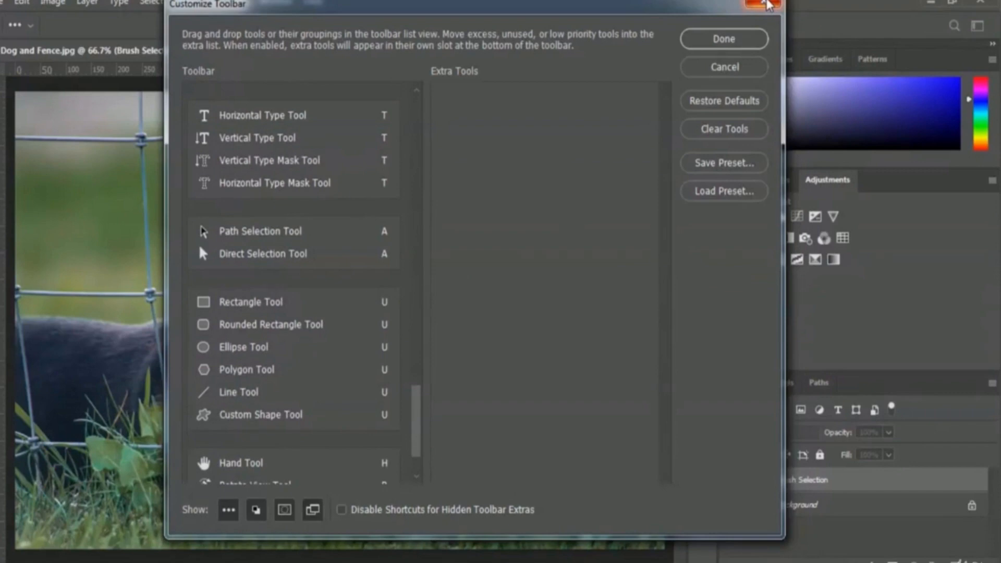
click(768, 5)
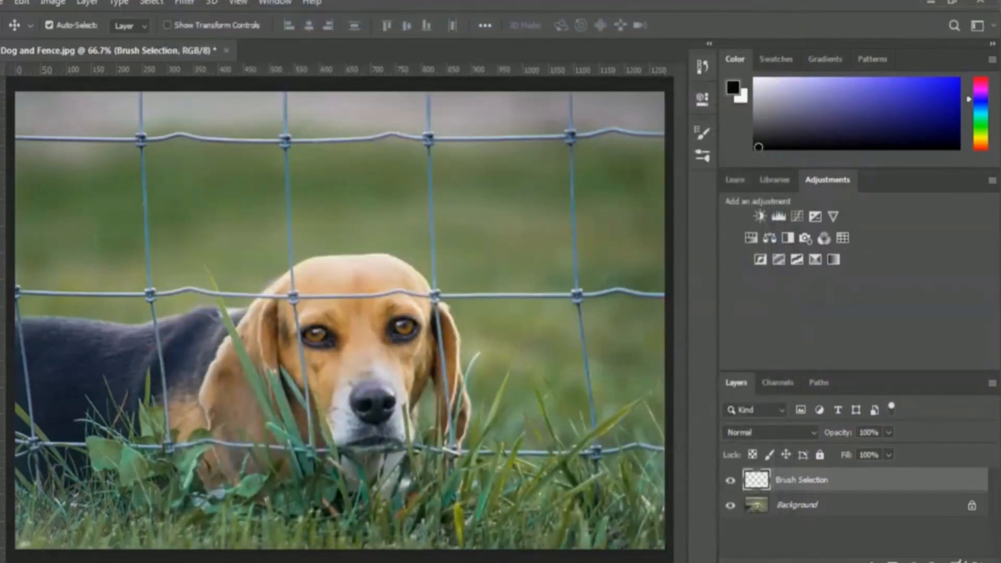
Set up the Brush tool with a 25 px size and 100% hardness
click(1, 243)
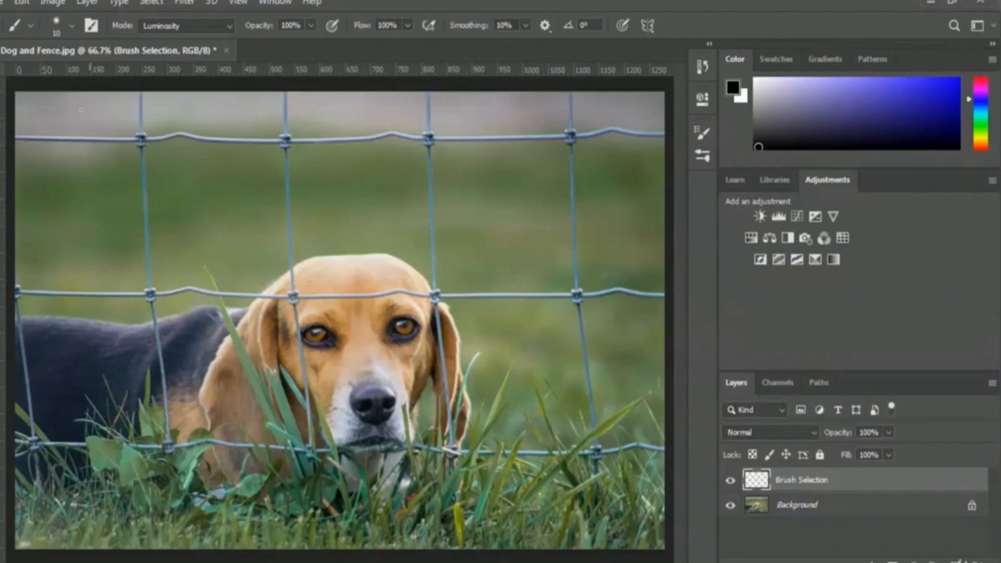
click(71, 27)
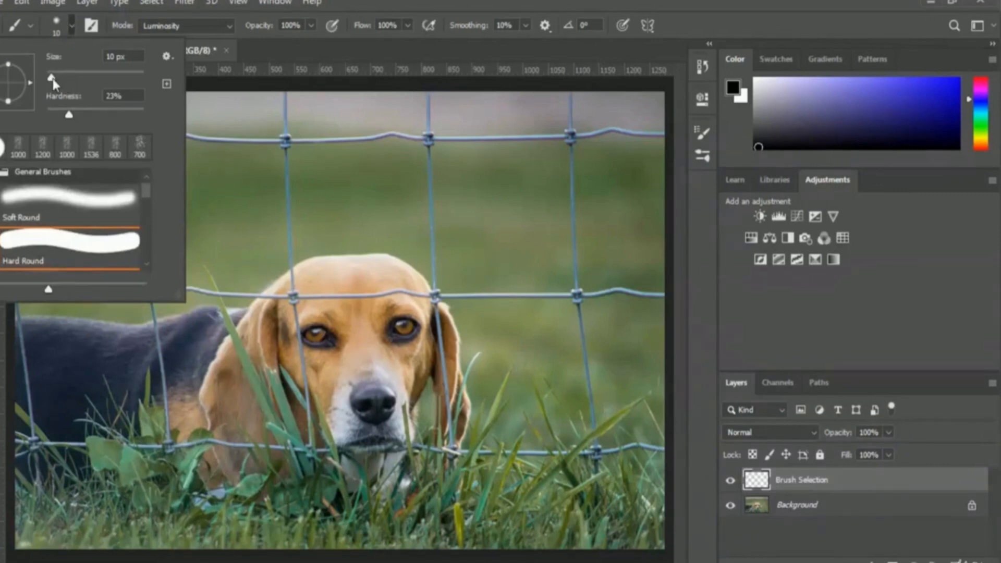
drag(51, 79, 59, 80)
click(130, 59)
drag(69, 119, 150, 119)
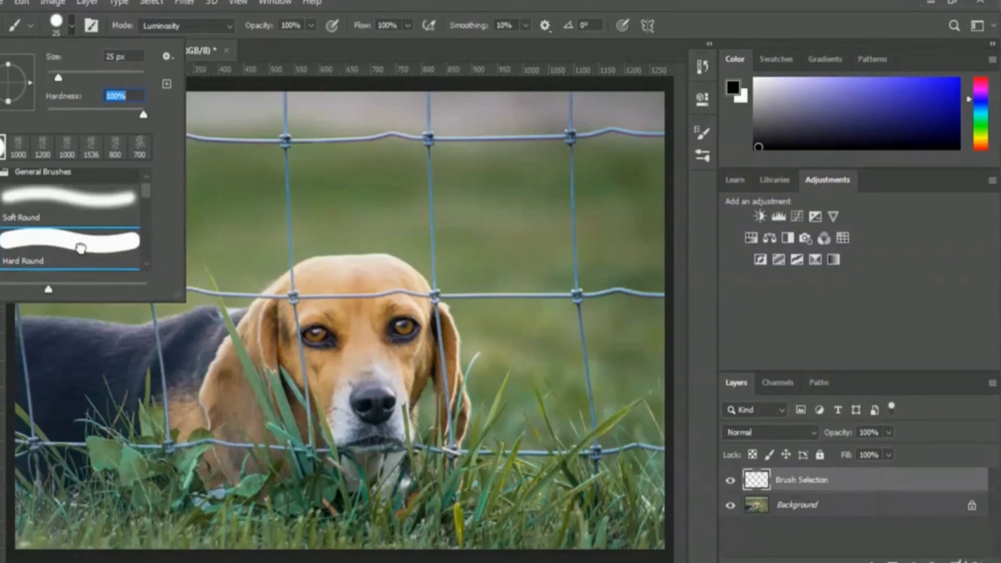
click(447, 53)
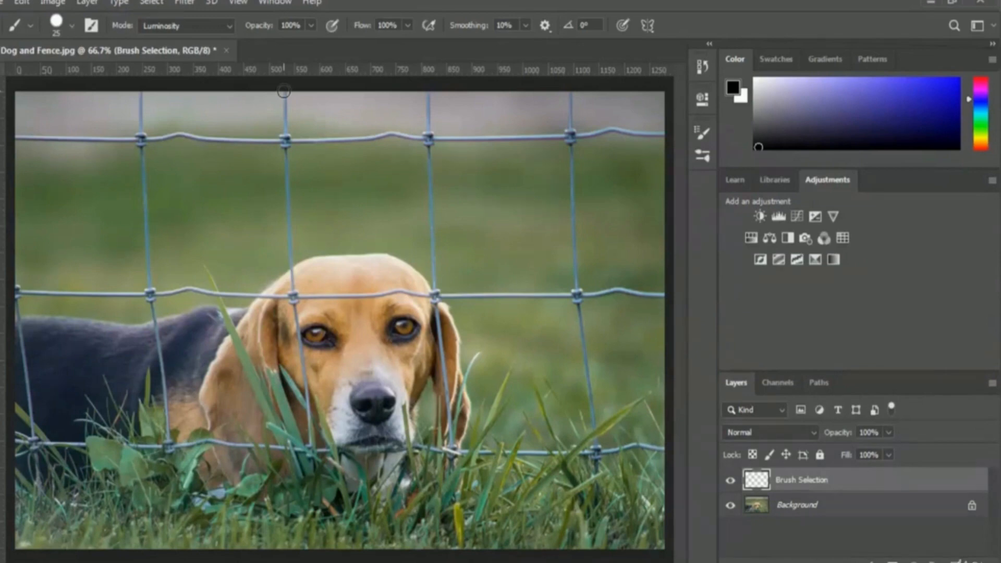
At 100% zoom, paint black straight strokes over the vertical wire crossing the dog's back, from the image's upper edge to the lowest horizontal wire
click(240, 3)
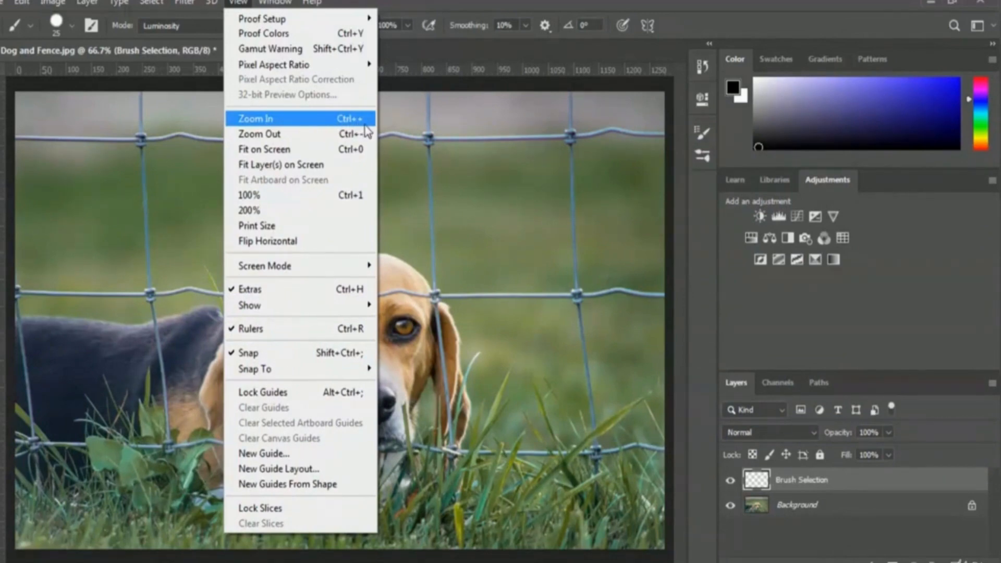
click(286, 128)
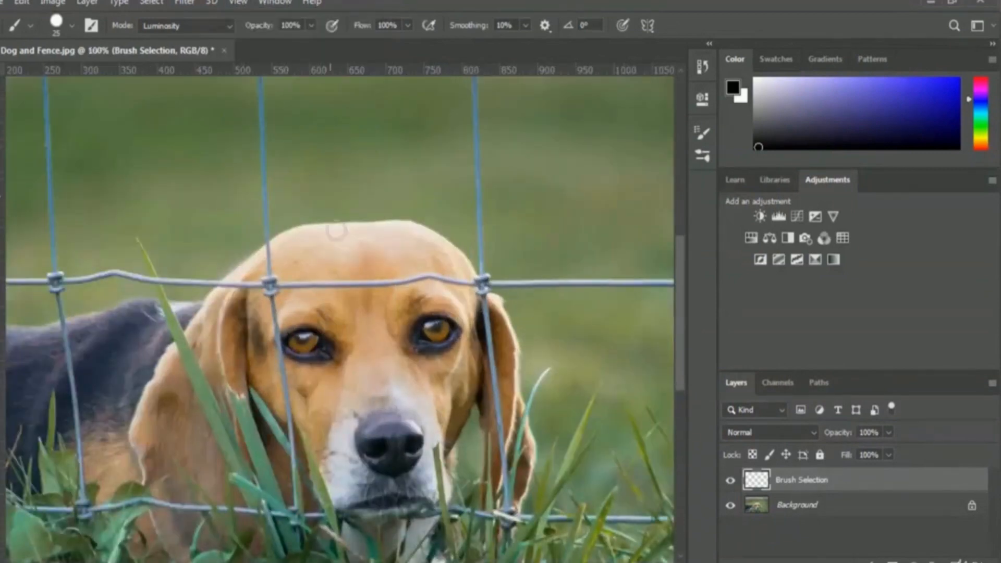
scroll(276, 328, up, 1)
scroll(276, 328, up, 5)
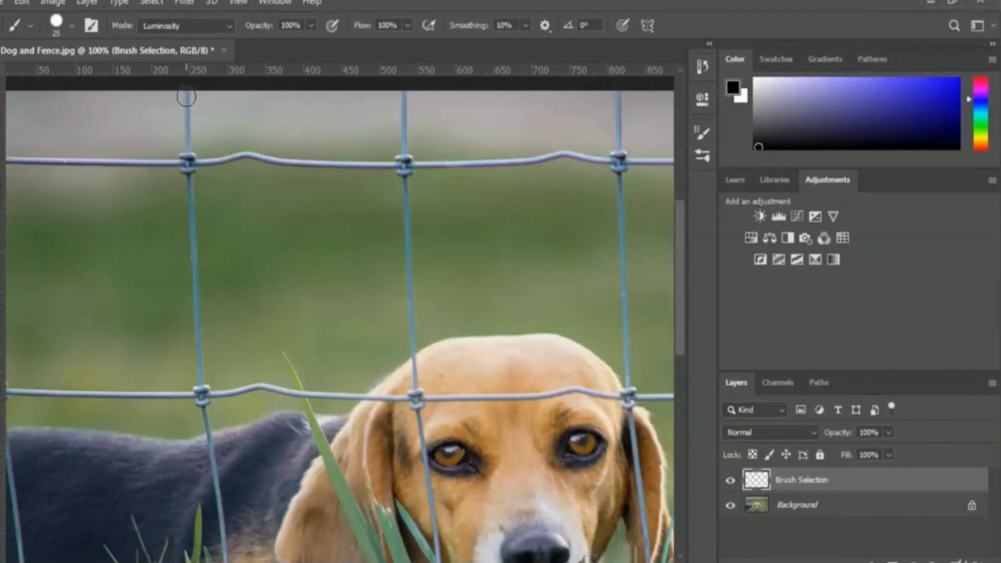
click(186, 97)
shift+click(188, 163)
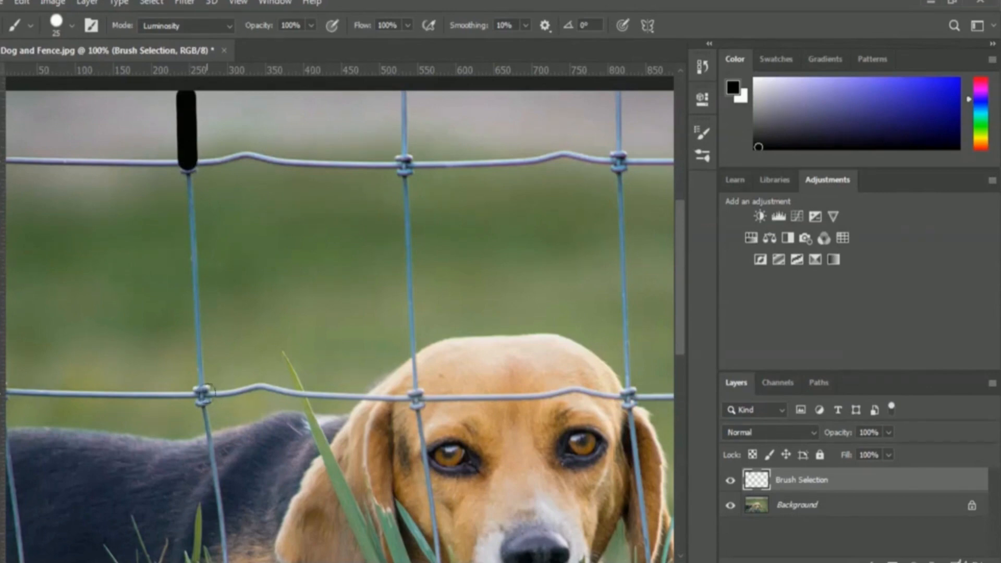
shift+click(201, 392)
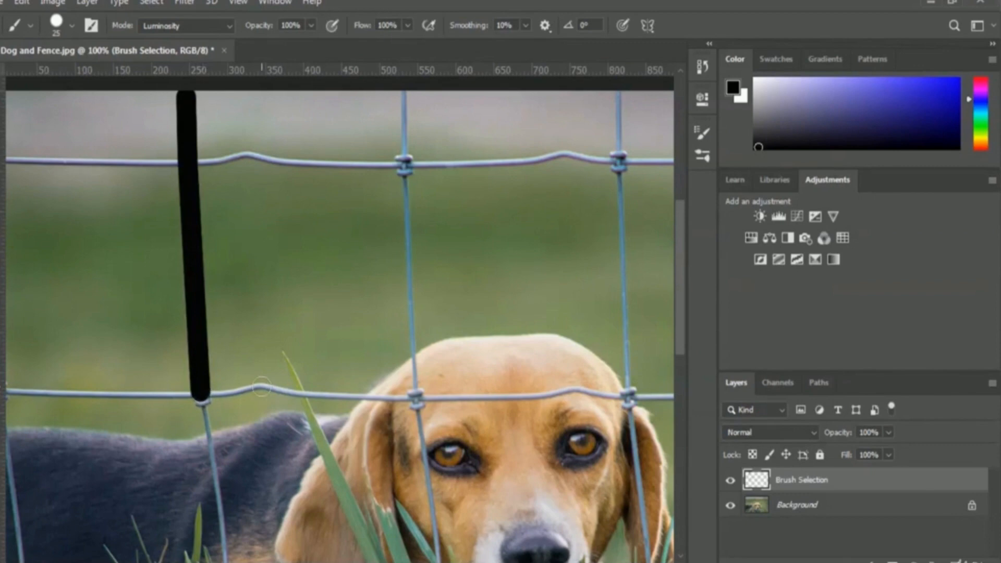
shift+click(217, 476)
scroll(216, 477, down, 5)
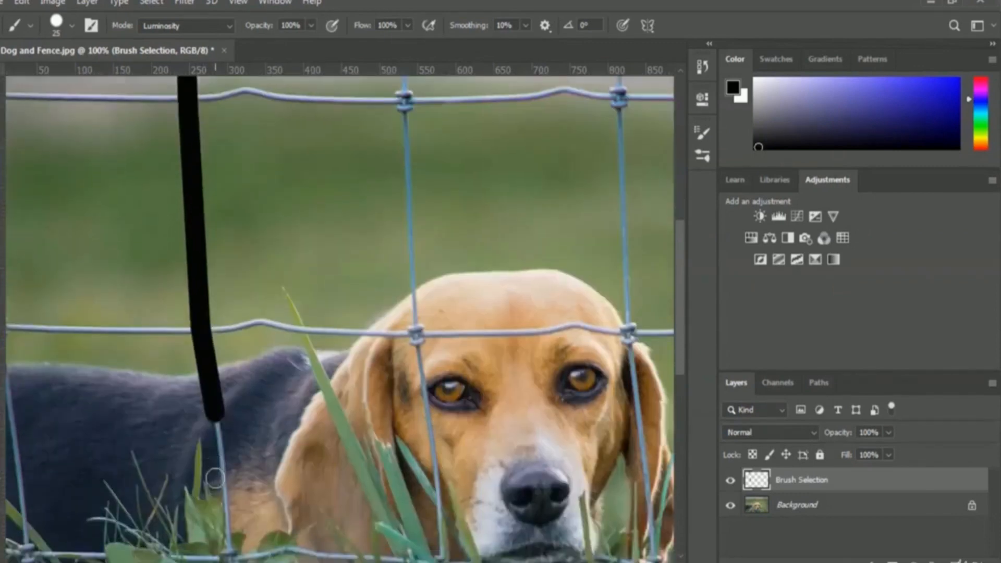
scroll(216, 477, down, 2)
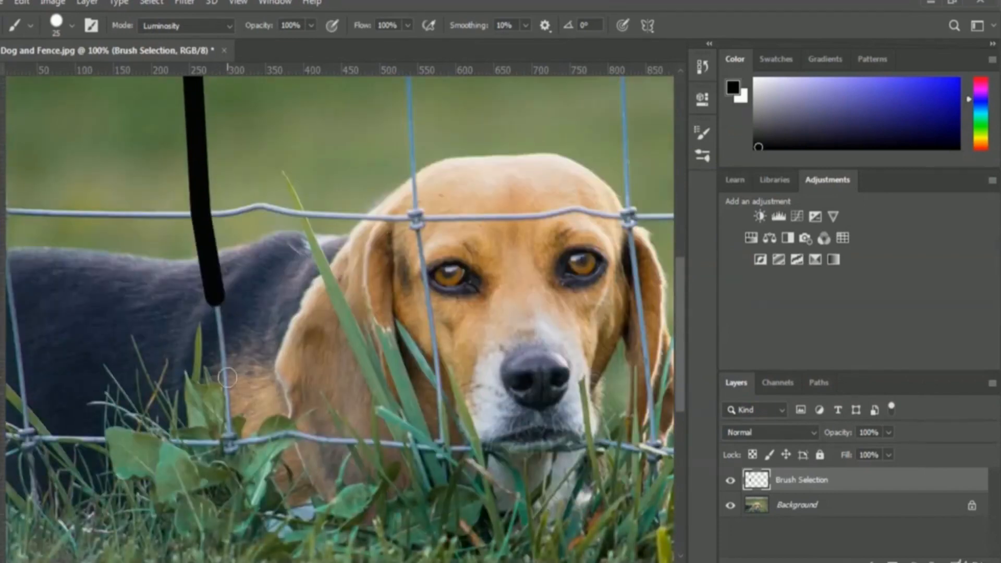
shift+click(228, 378)
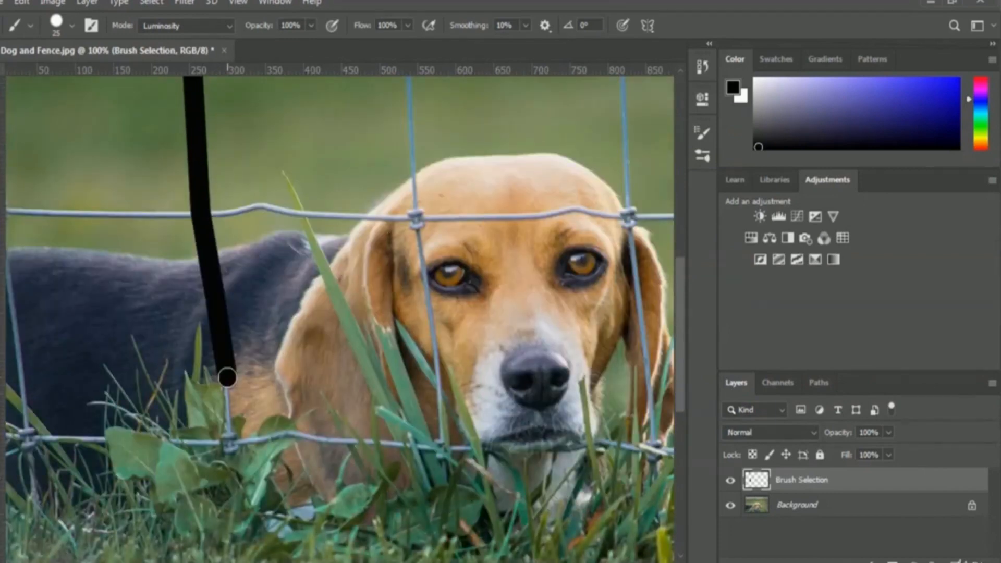
shift+click(230, 441)
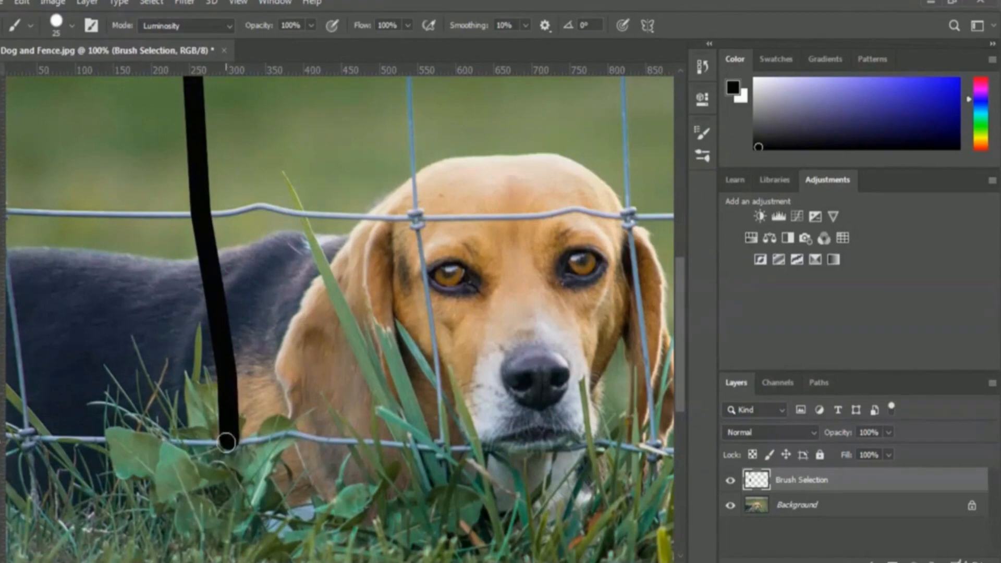
Paint over the wires enclosing the dog's ear: the lowest horizontal wire, the vertical wire beside the eye, and the middle horizontal wire
shift+click(292, 436)
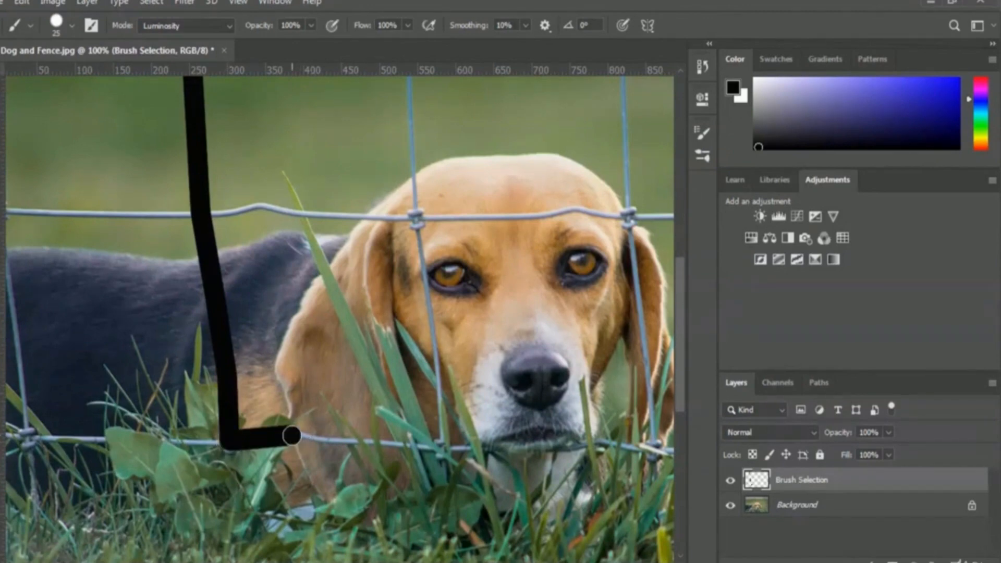
shift+click(351, 442)
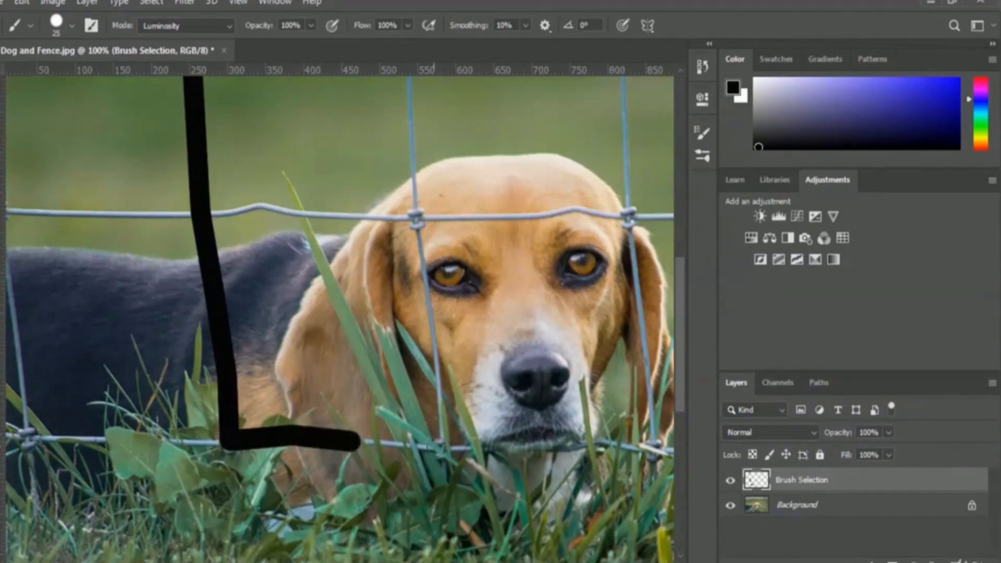
shift+click(442, 448)
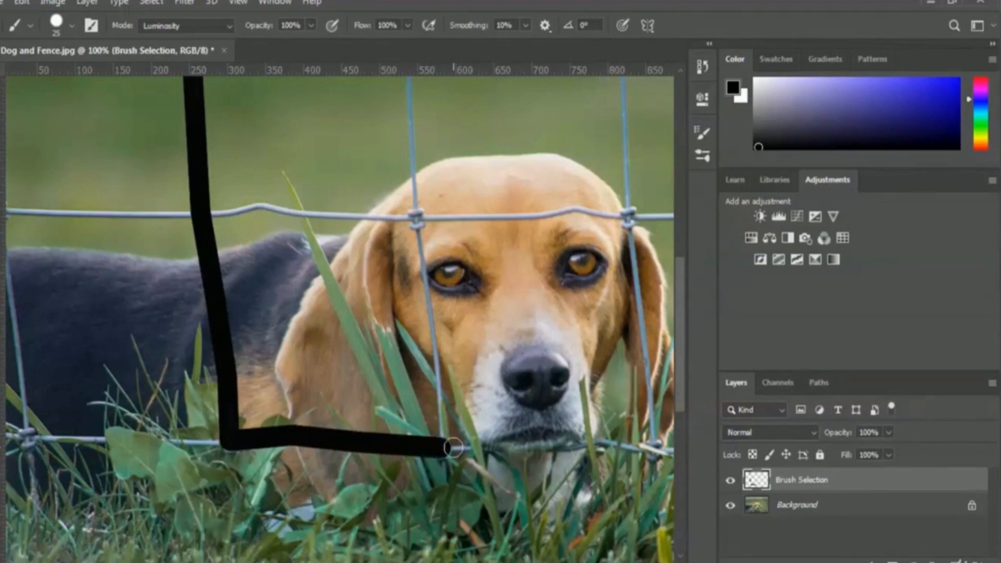
shift+click(416, 219)
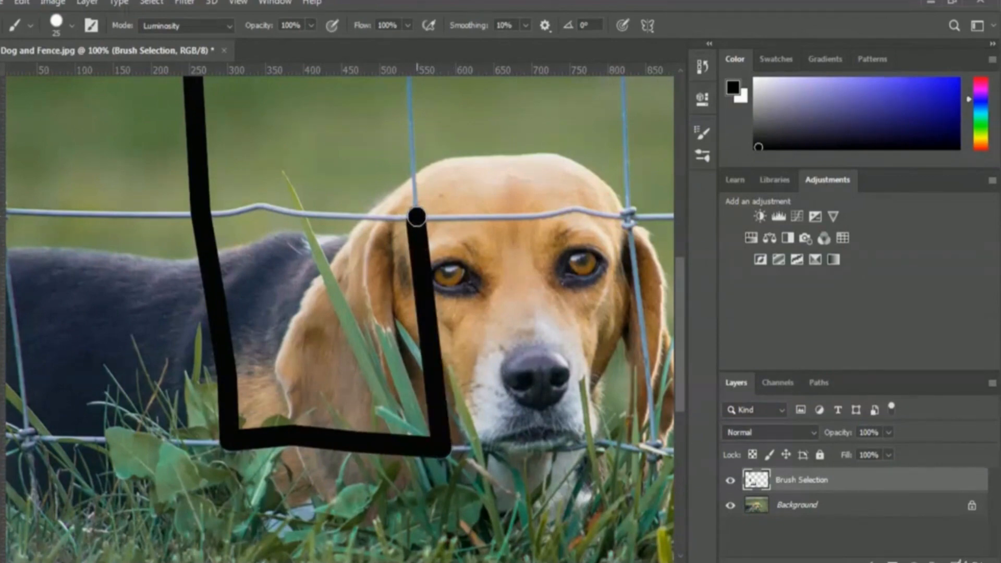
shift+click(328, 216)
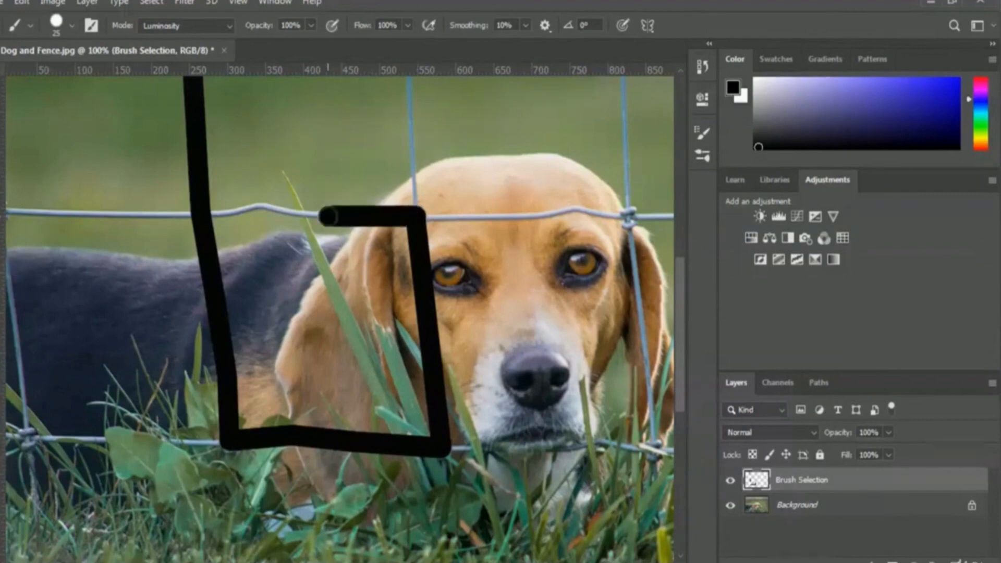
shift+click(259, 206)
shift+click(203, 214)
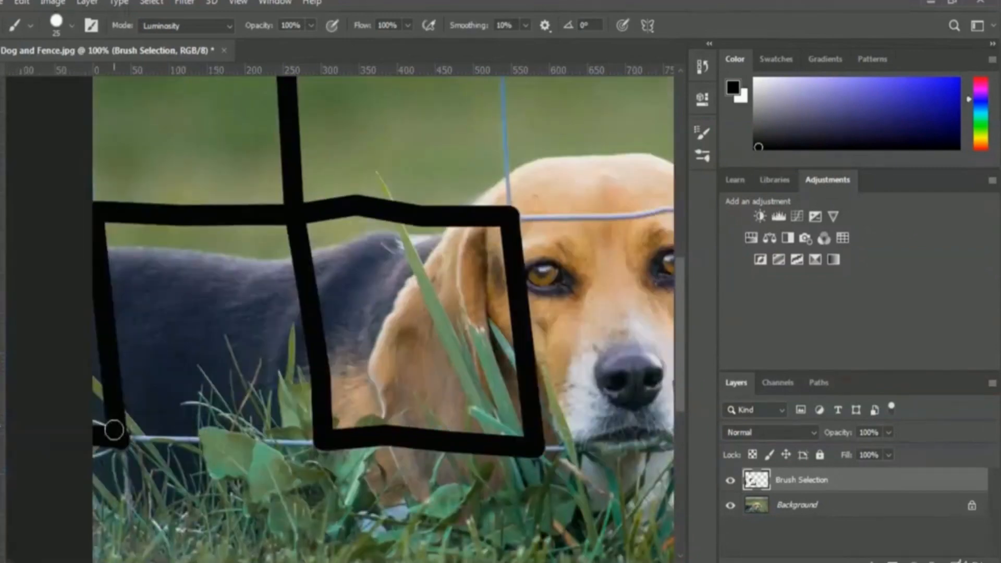
Paint over the upper part of the wires above the dog, continuing the highest horizontal wire to the rightmost vertical wire
mouse_move(501, 432)
mouse_down()
mouse_move(498, 188)
mouse_move(94, 192)
mouse_up()
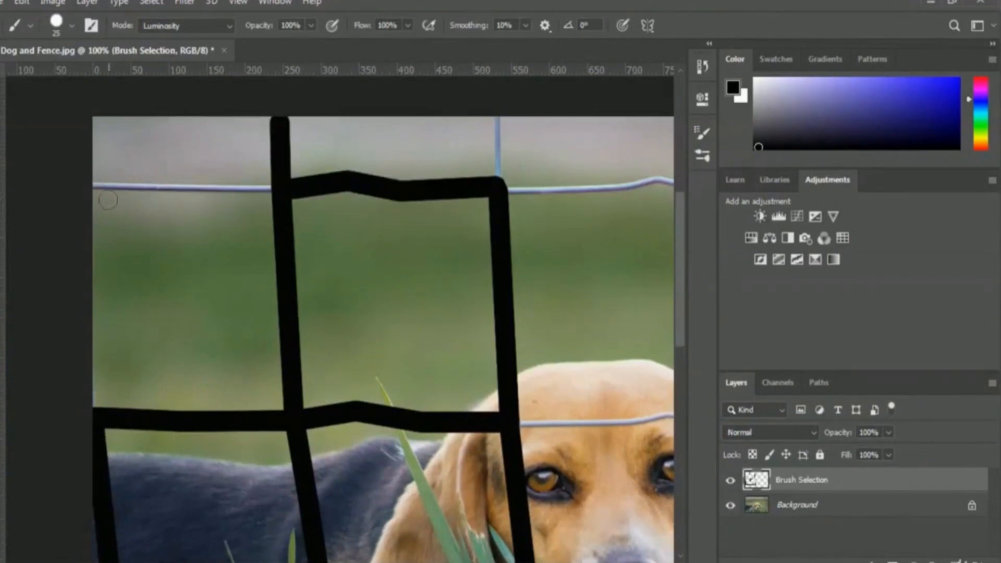
drag(499, 117, 501, 188)
drag(501, 188, 645, 189)
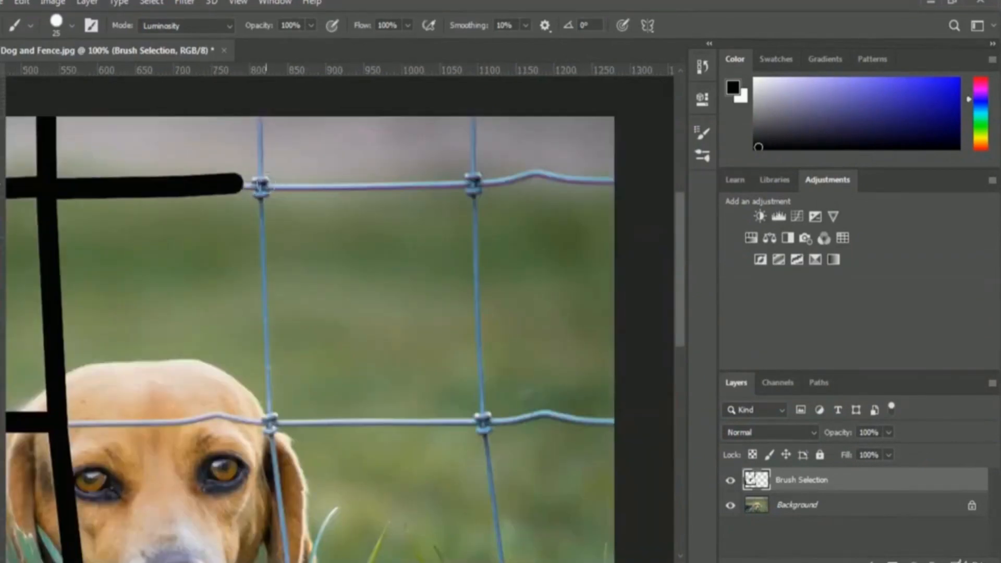
shift+click(263, 185)
click(262, 108)
shift+click(262, 192)
shift+click(476, 184)
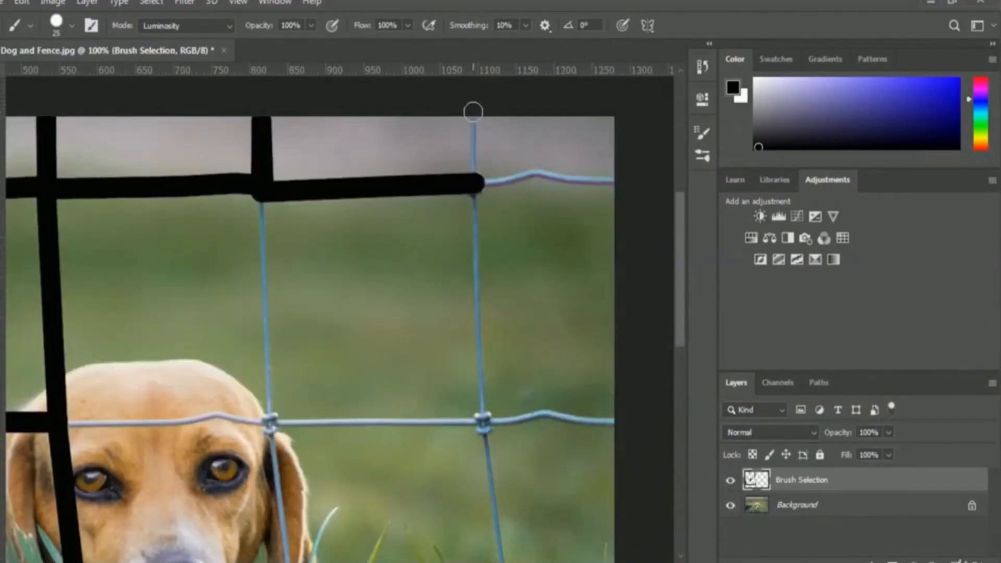
Cover the rightmost vertical wire down to the middle wire, and both upper horizontal wires out to the image's right edge
click(473, 110)
shift+click(474, 190)
shift+click(536, 173)
shift+click(616, 180)
shift+click(544, 415)
shift+click(613, 423)
shift+click(270, 425)
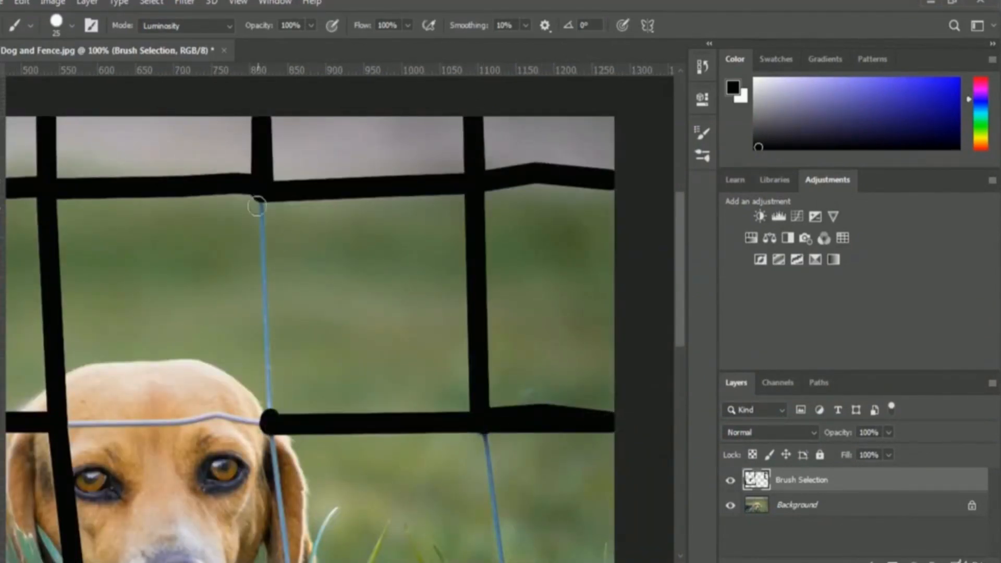
Paint over the vertical wire crossing the dog's right-hand ear, the middle wire across its forehead, and the lowest wire toward its chin
click(258, 200)
shift+click(271, 428)
shift+click(219, 414)
shift+click(59, 423)
scroll(68, 426, down, 3)
shift+click(298, 505)
shift+click(244, 494)
shift+click(211, 504)
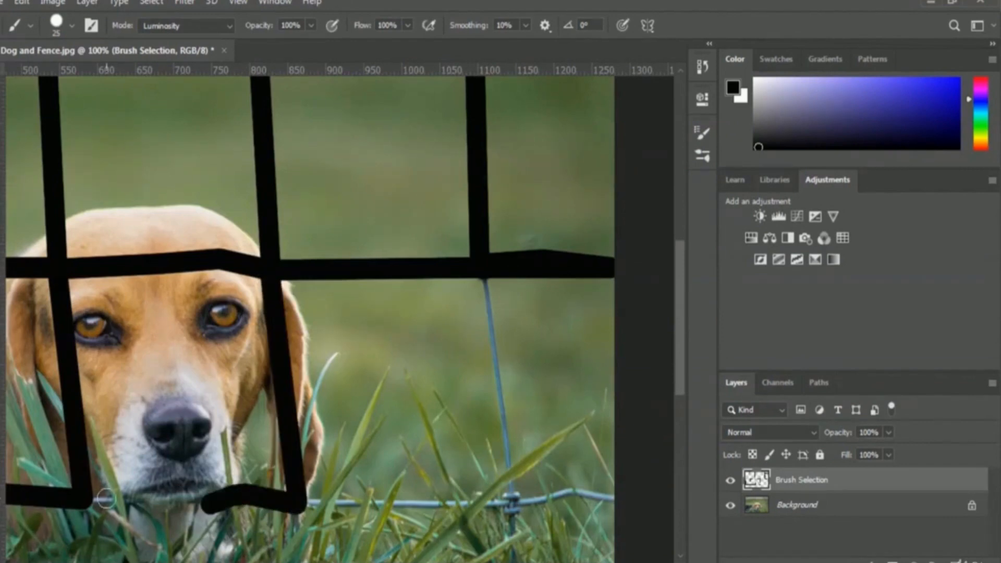
Cover the lowest horizontal wire out to the image's right edge and the remaining lower part of the rightmost vertical wire
click(99, 499)
click(299, 507)
shift+click(417, 503)
shift+click(512, 502)
shift+click(569, 491)
shift+click(615, 502)
click(512, 501)
shift+click(485, 280)
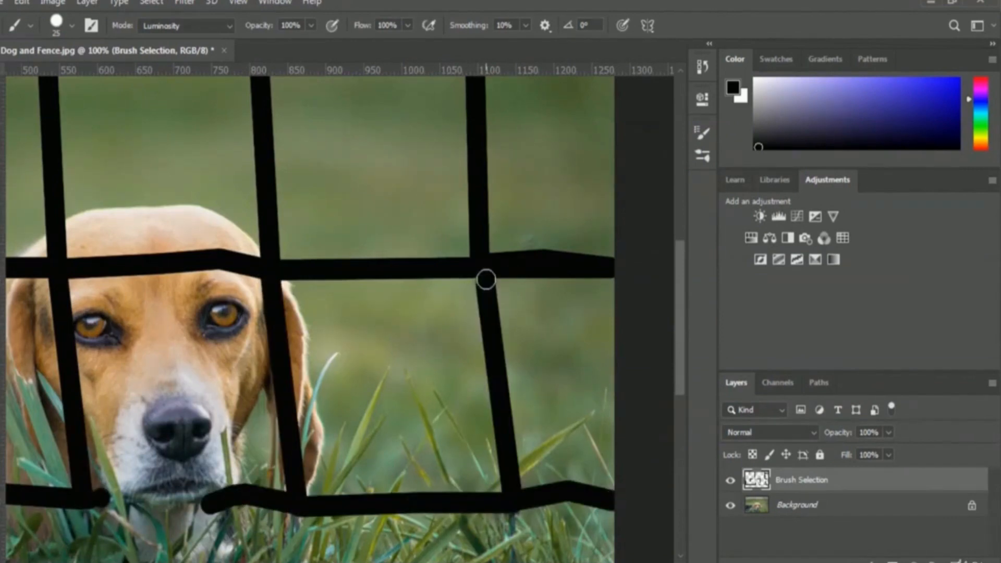
Make the Background layer active, hide the Brush Selection layer, and load its painted strokes as a selection around the fence wires
key(ctrl+minus)
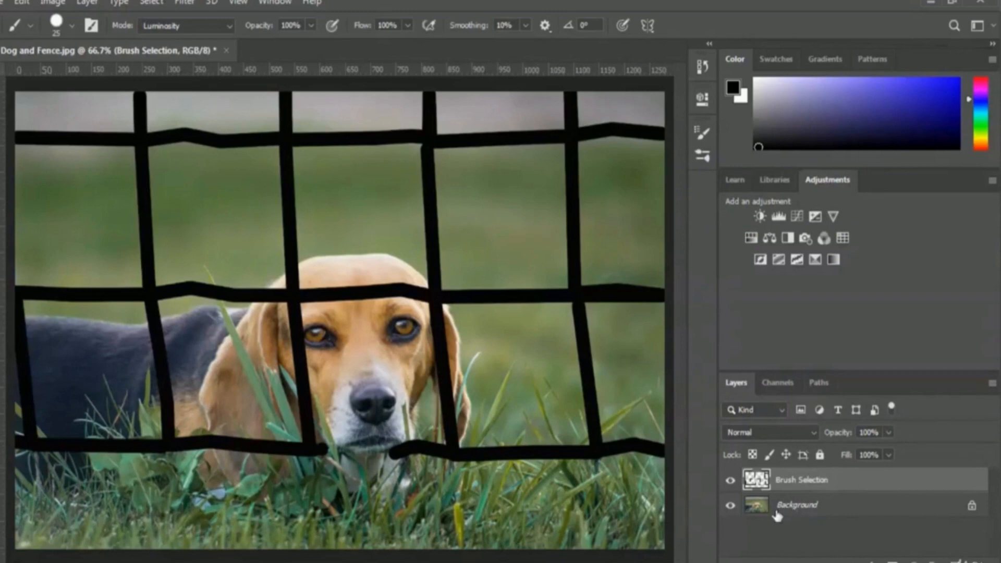
click(759, 514)
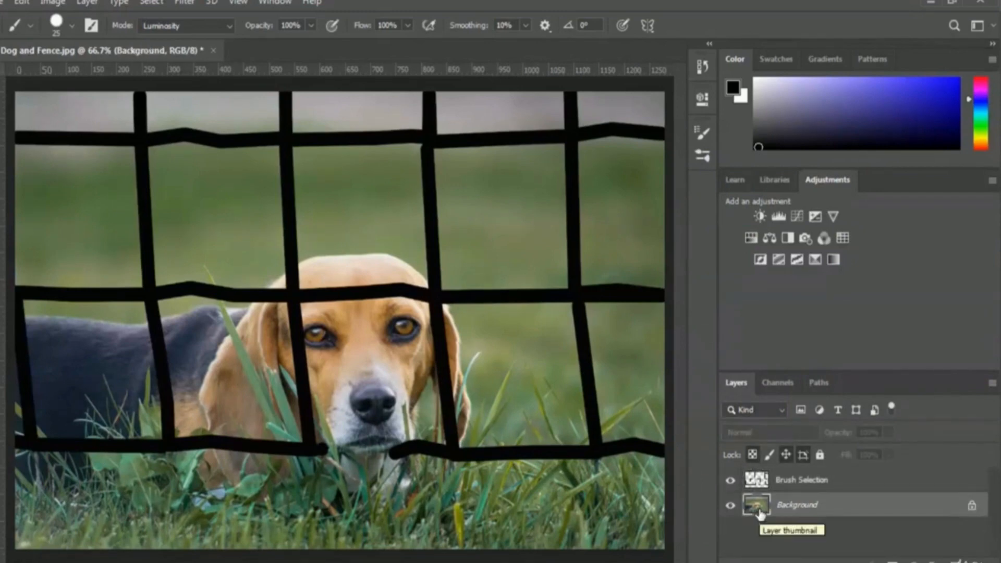
click(730, 483)
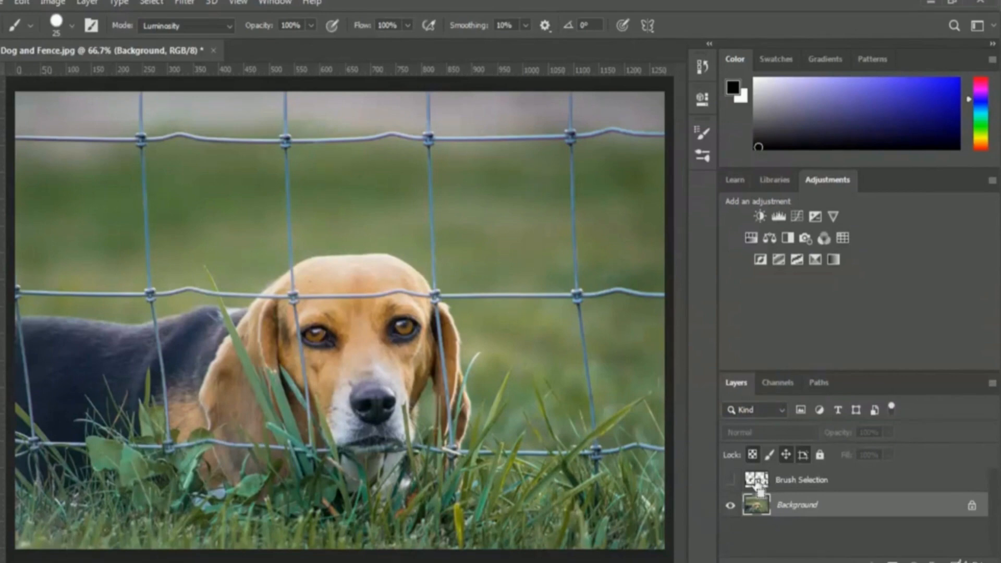
ctrl+click(762, 481)
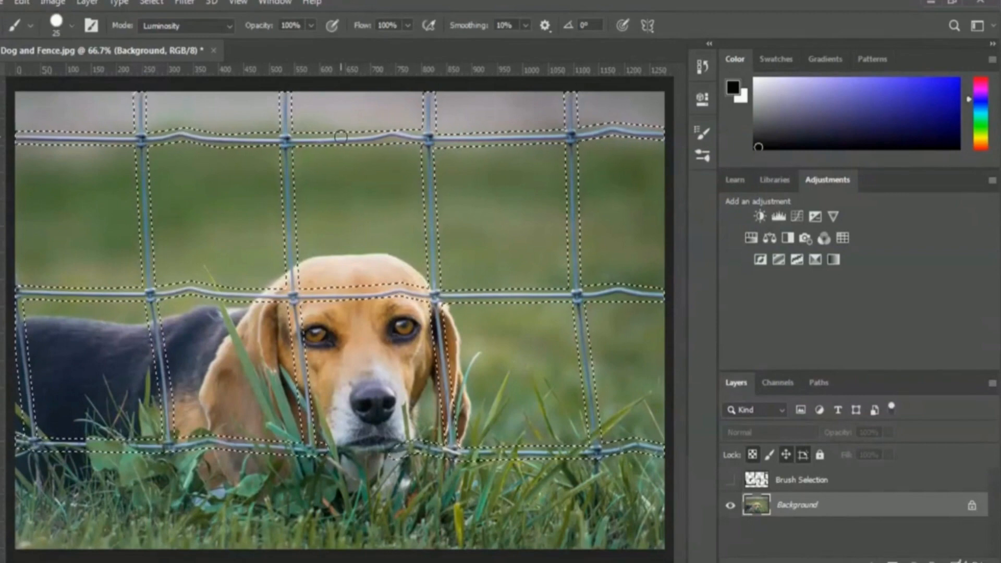
Remove the selected fence wires with Content-Aware Fill, sending the output to a new layer
click(24, 5)
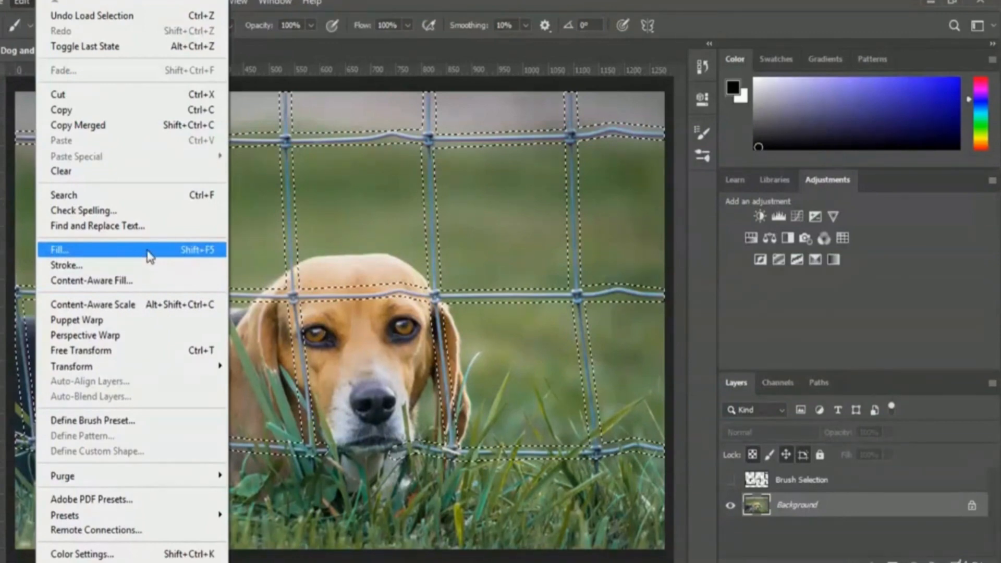
click(164, 283)
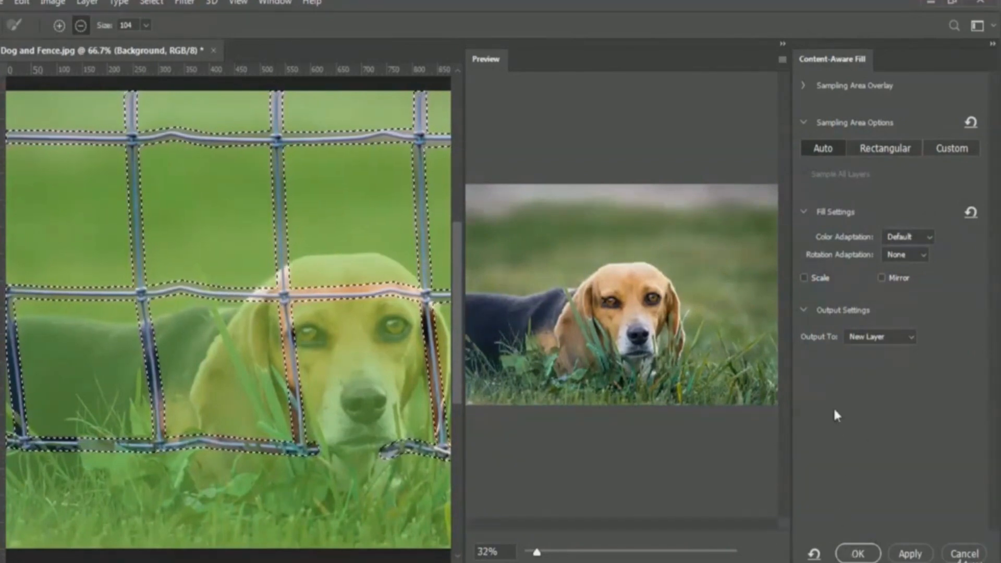
click(888, 339)
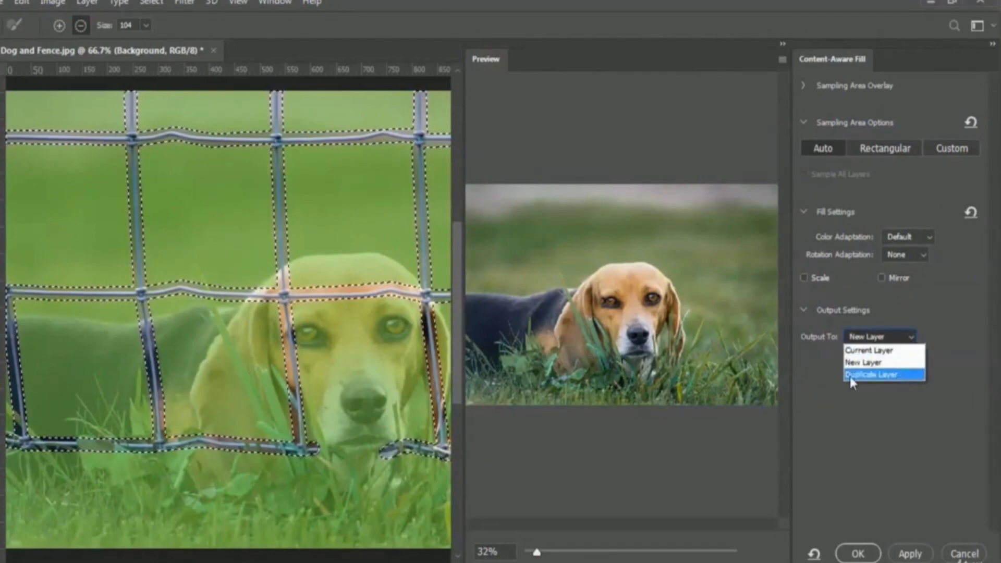
click(885, 363)
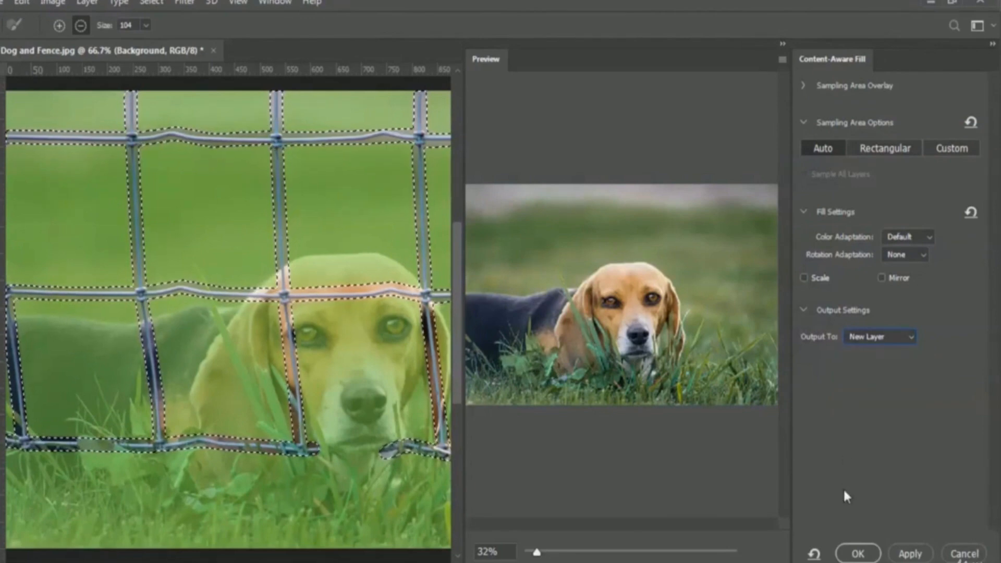
click(858, 554)
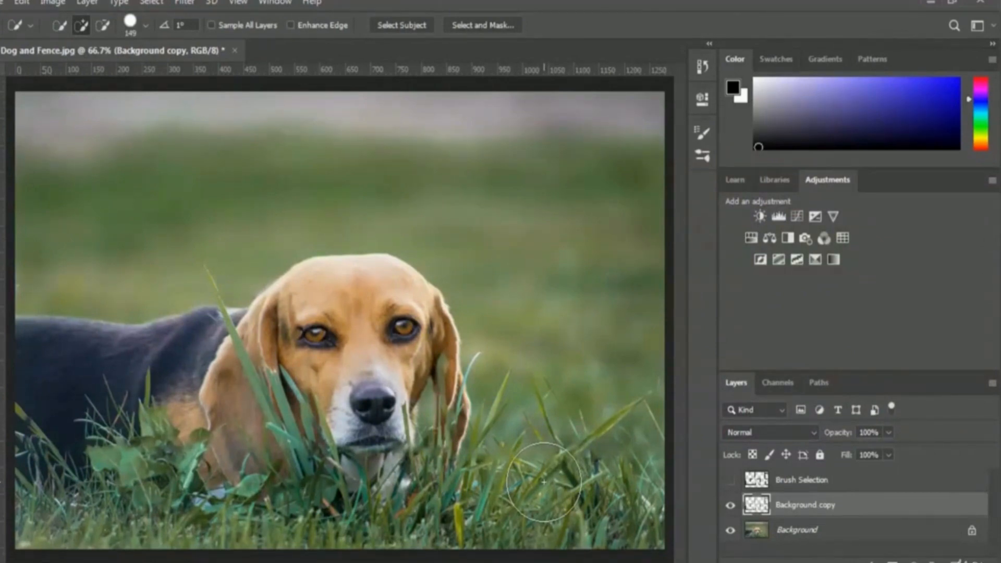
On the Background layer, select only the foreground grass with the Quick Selection tool at 151 px, subtracting the blurred background beside the dog
key(b)
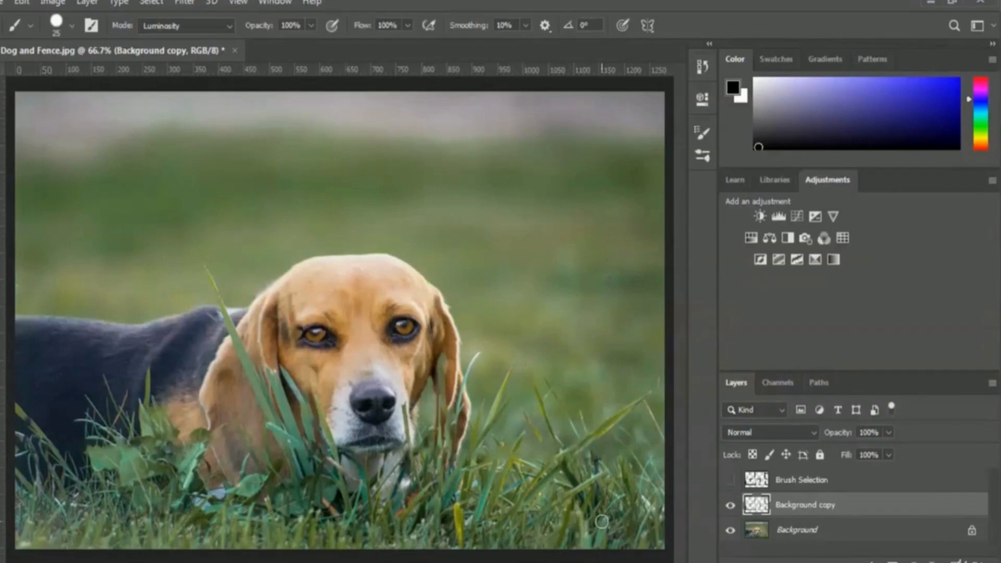
click(788, 537)
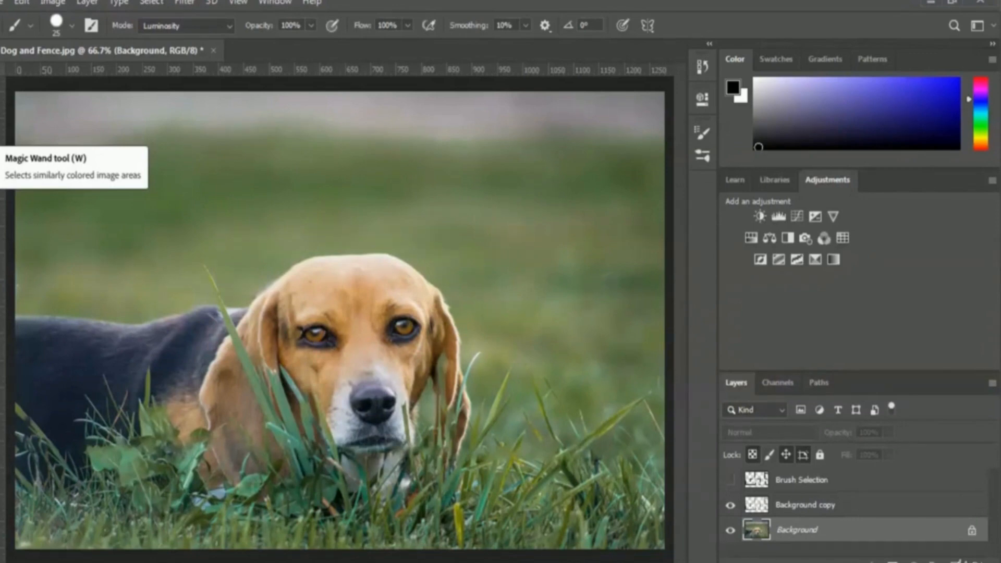
click(3, 138)
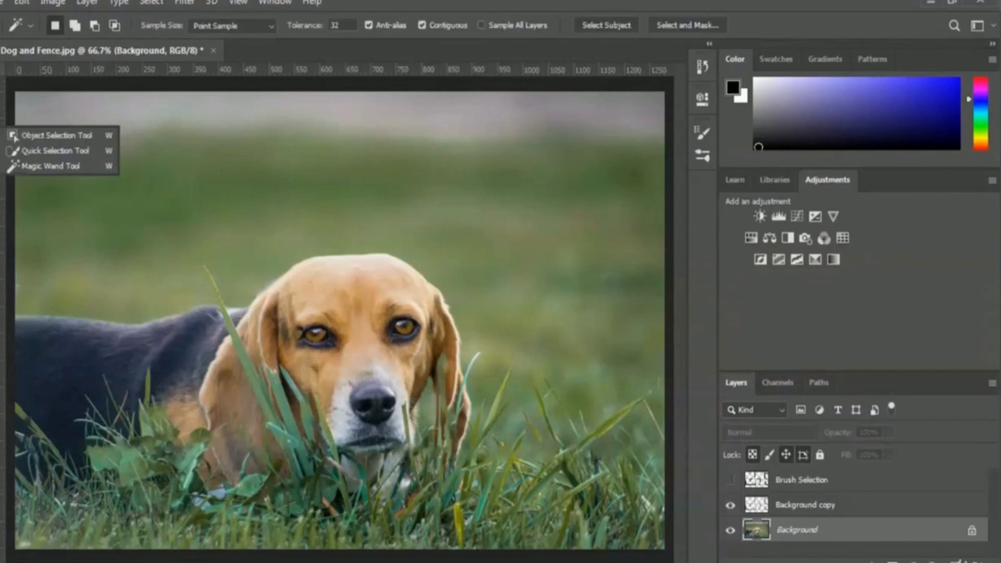
click(60, 152)
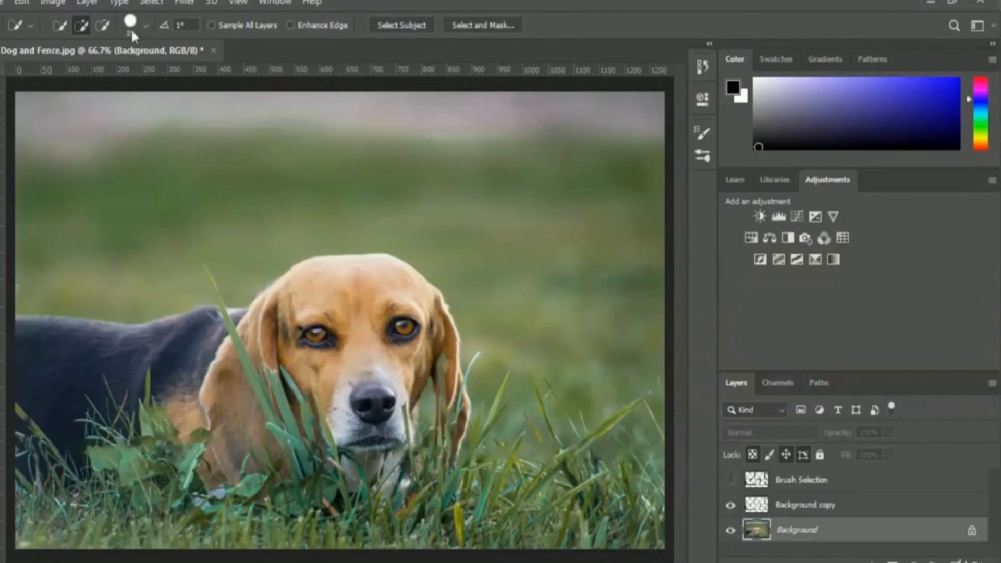
click(145, 27)
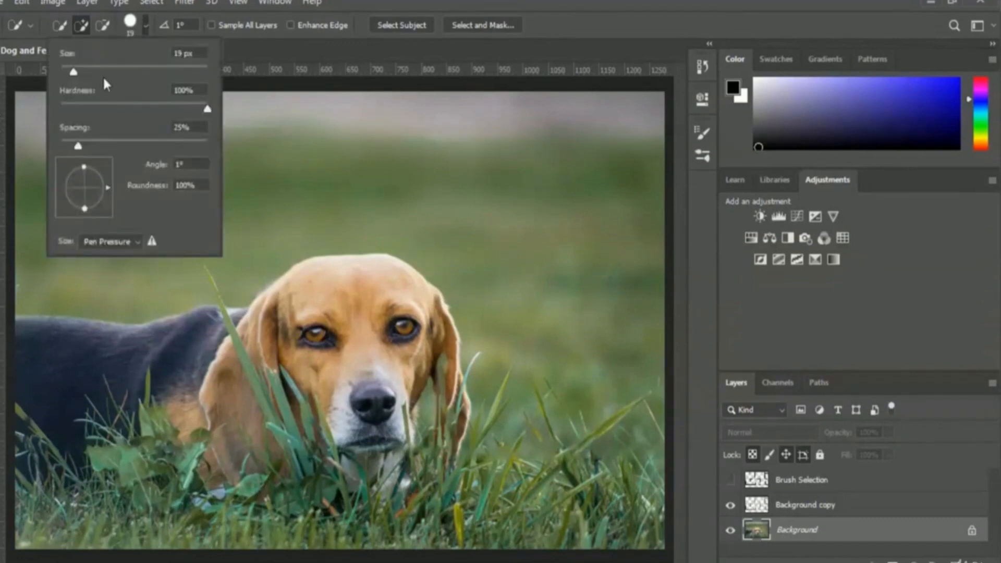
drag(120, 73, 153, 72)
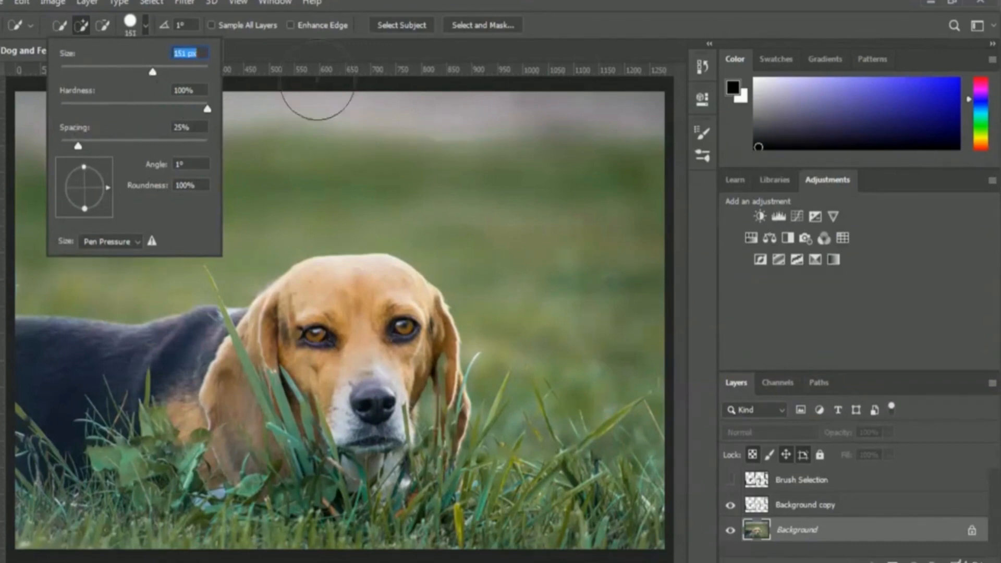
click(346, 45)
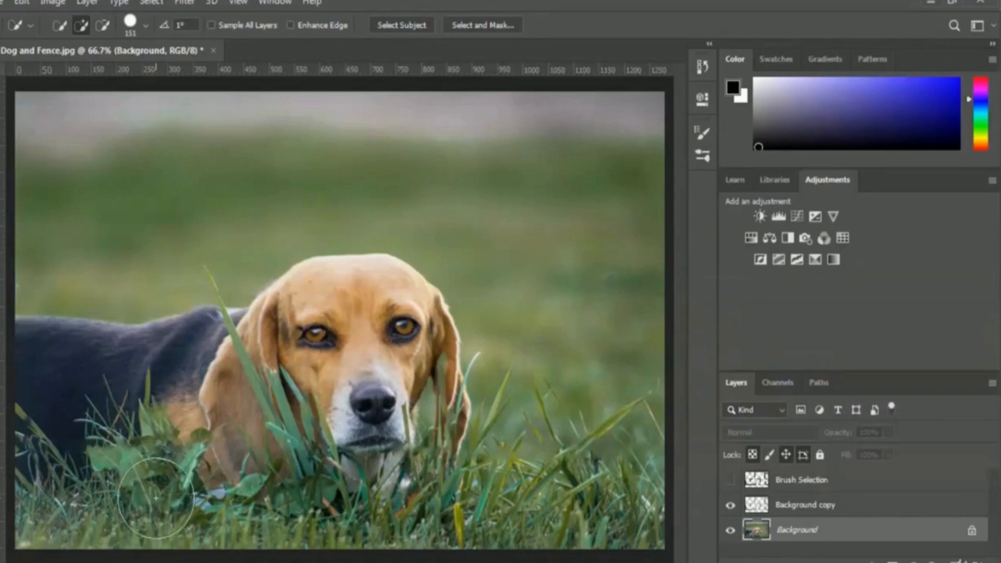
click(82, 26)
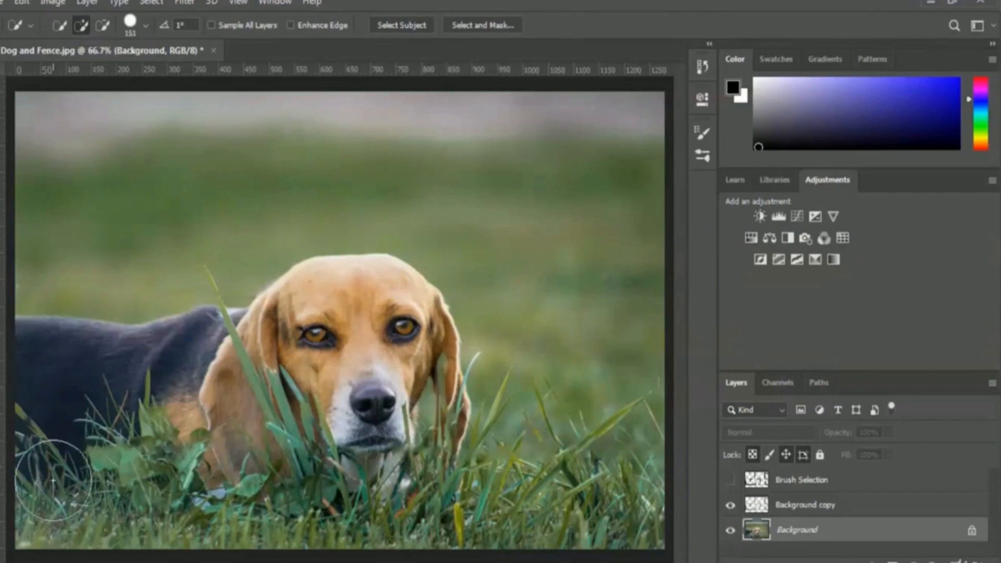
mouse_move(48, 496)
mouse_down()
mouse_move(36, 493)
mouse_move(116, 503)
mouse_move(172, 495)
mouse_move(261, 526)
mouse_move(303, 503)
mouse_move(470, 501)
mouse_move(589, 480)
mouse_up()
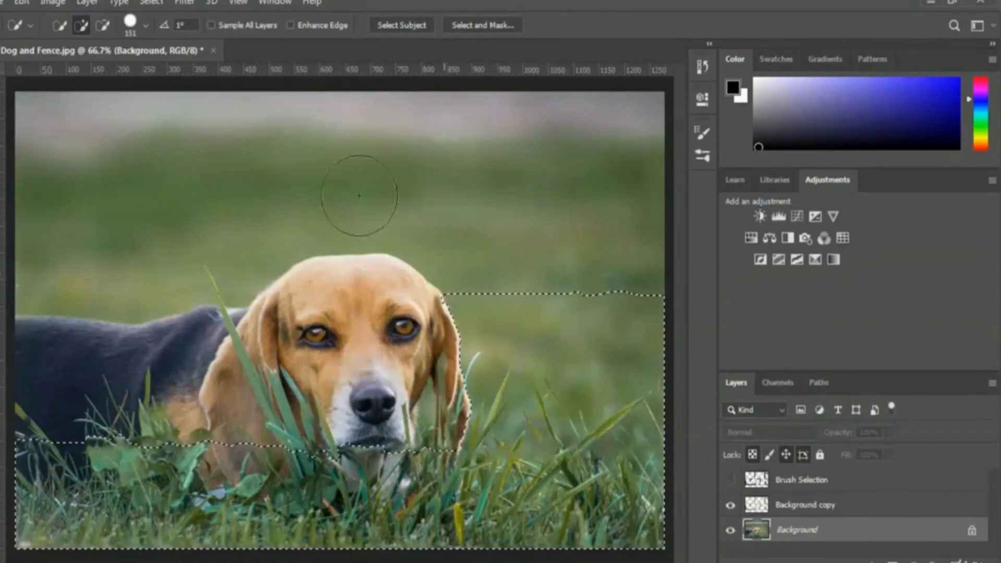
click(103, 25)
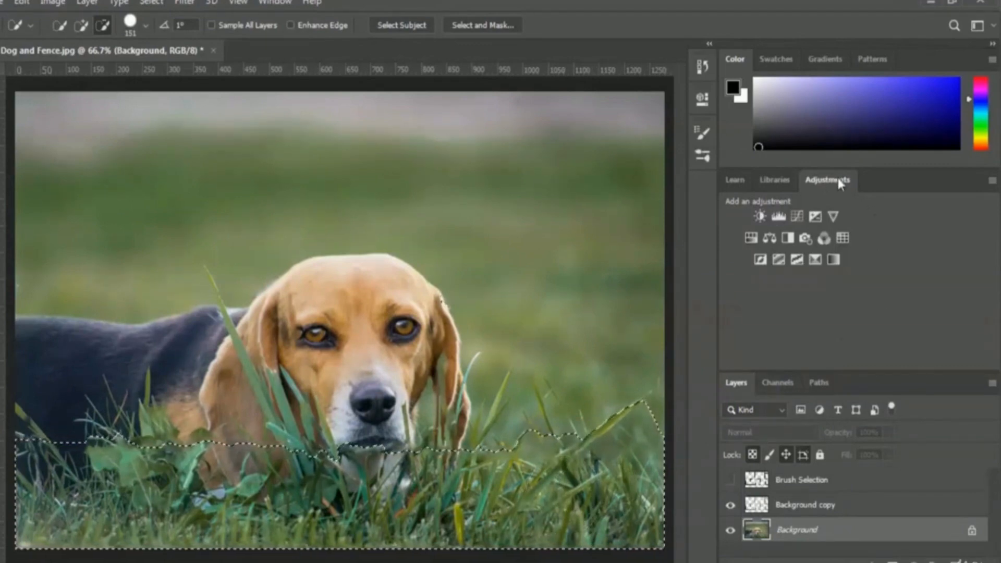
Add a Vibrance adjustment layer masked to the selected grass and set its vibrance to +100
click(833, 215)
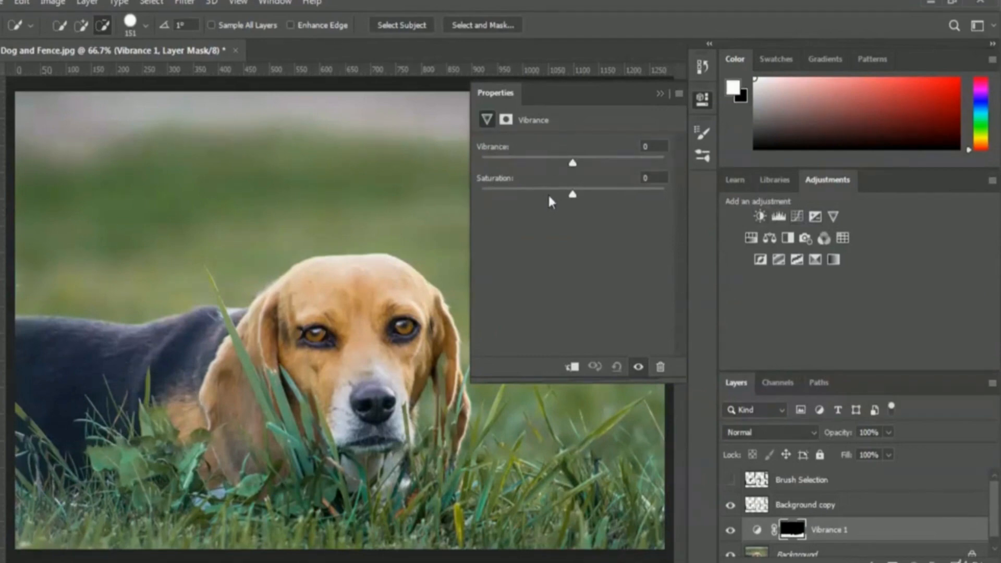
drag(572, 163, 612, 162)
drag(628, 161, 631, 160)
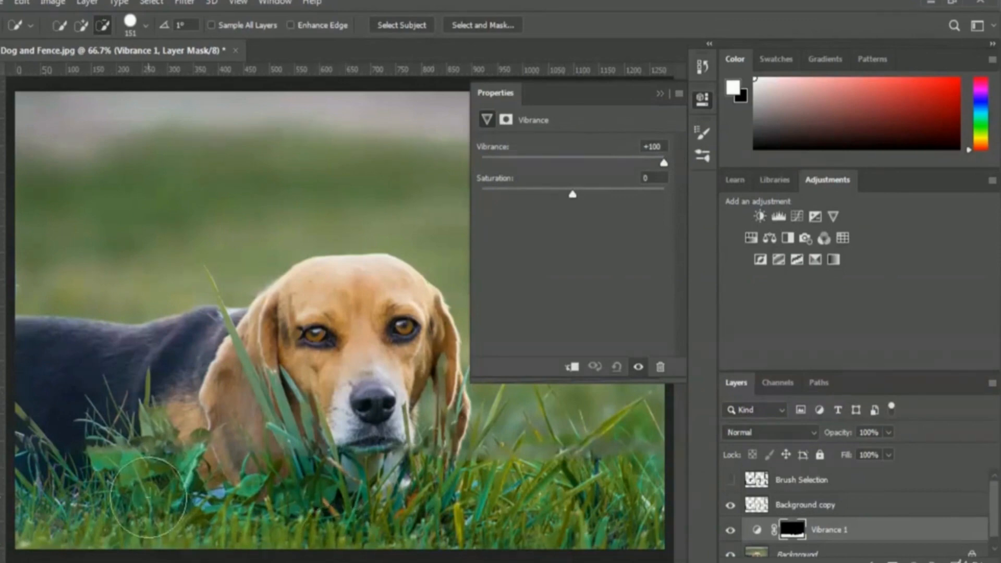
click(662, 94)
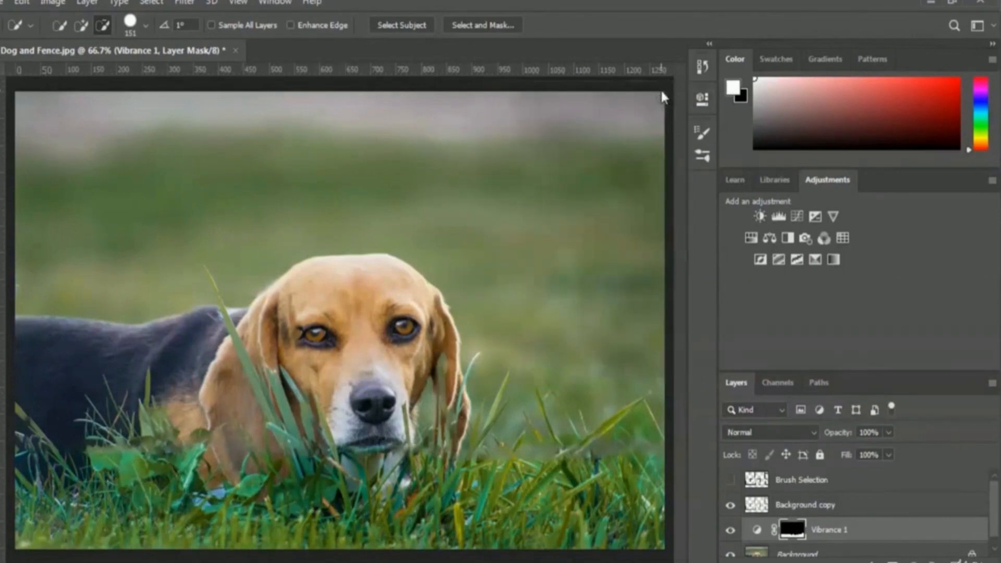
Delete the hidden Brush Selection layer
click(804, 485)
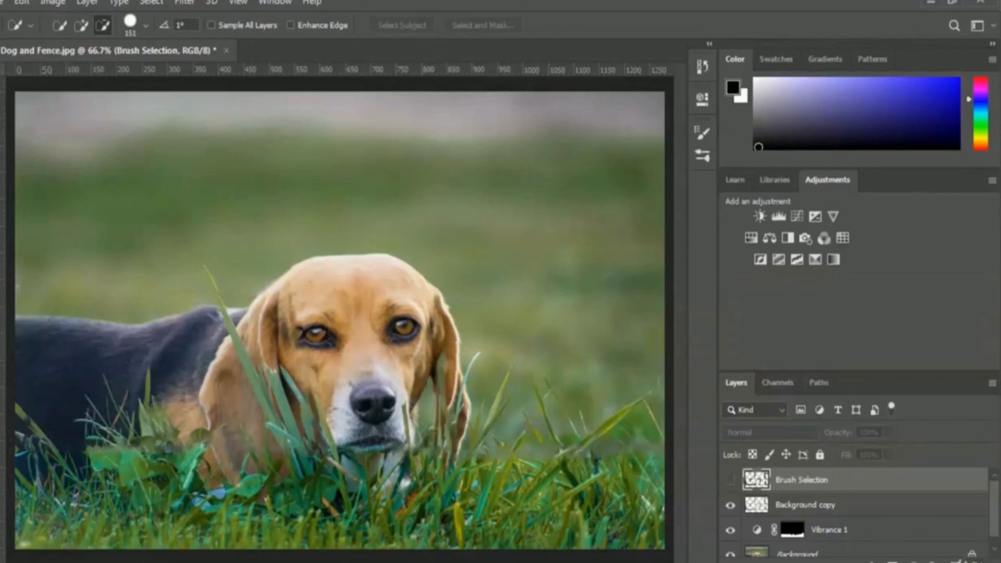
key(Delete)
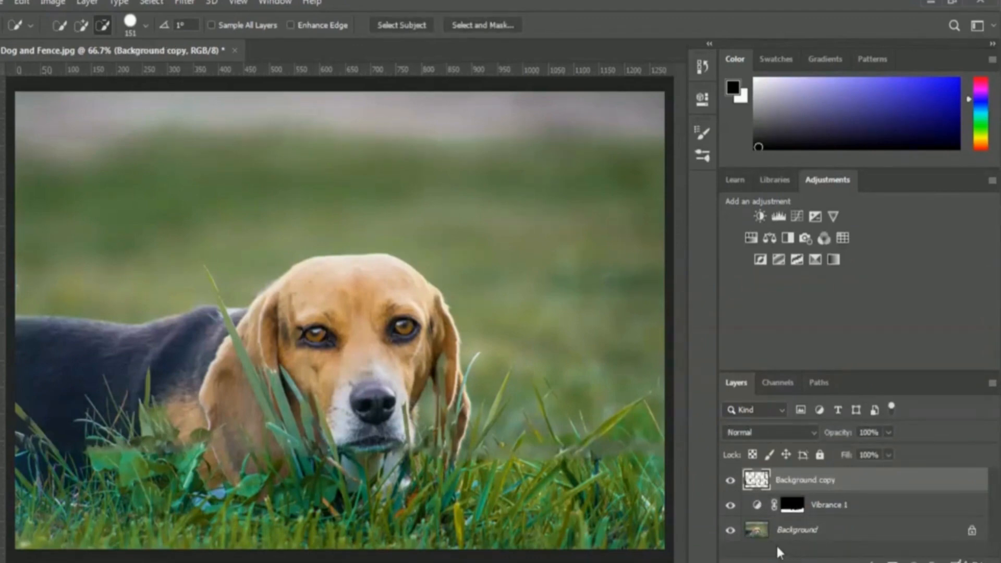
Convert the Vibrance 1 and Background layers together into a smart object and rename it "Image and Vibrance"
click(792, 505)
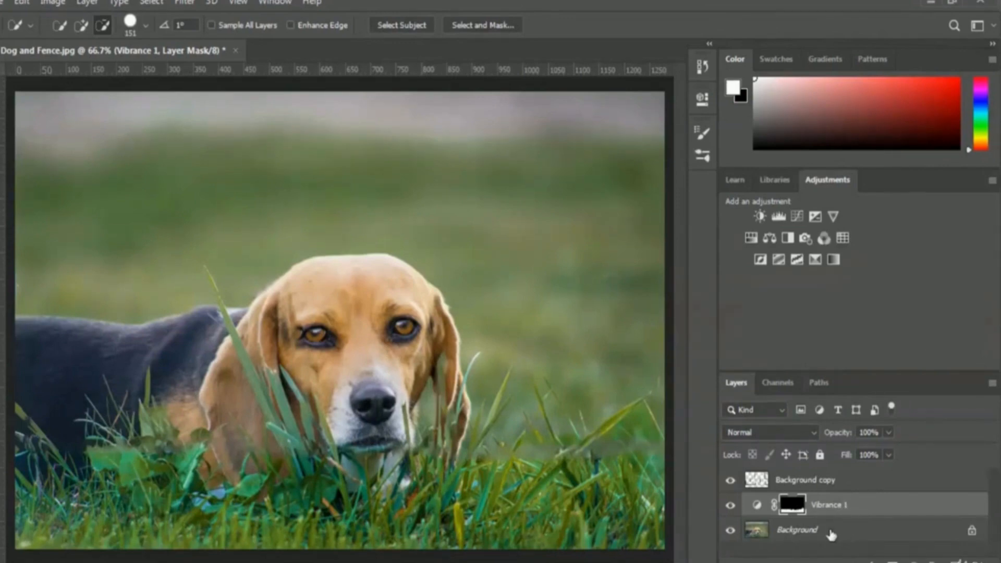
click(852, 535)
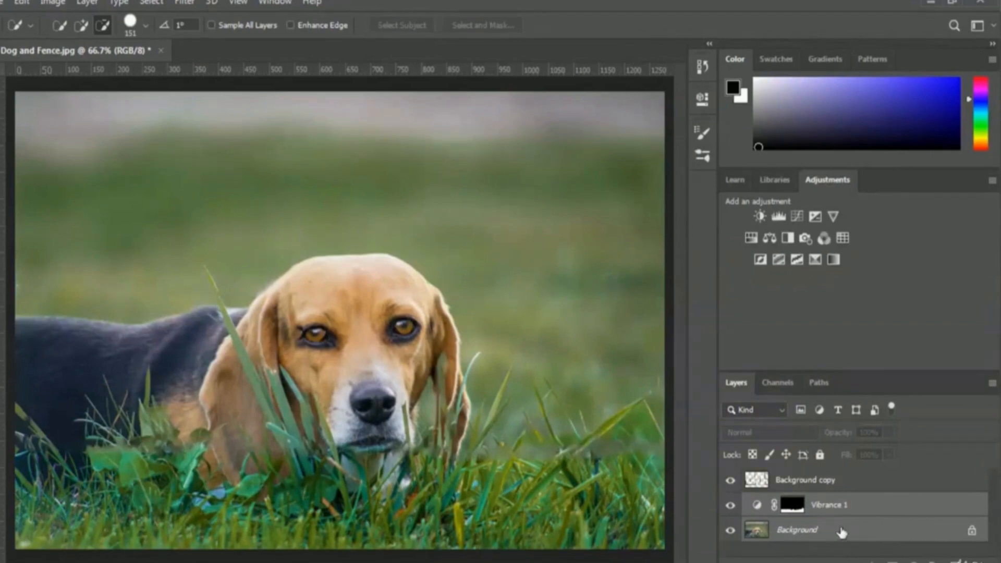
right_click(841, 507)
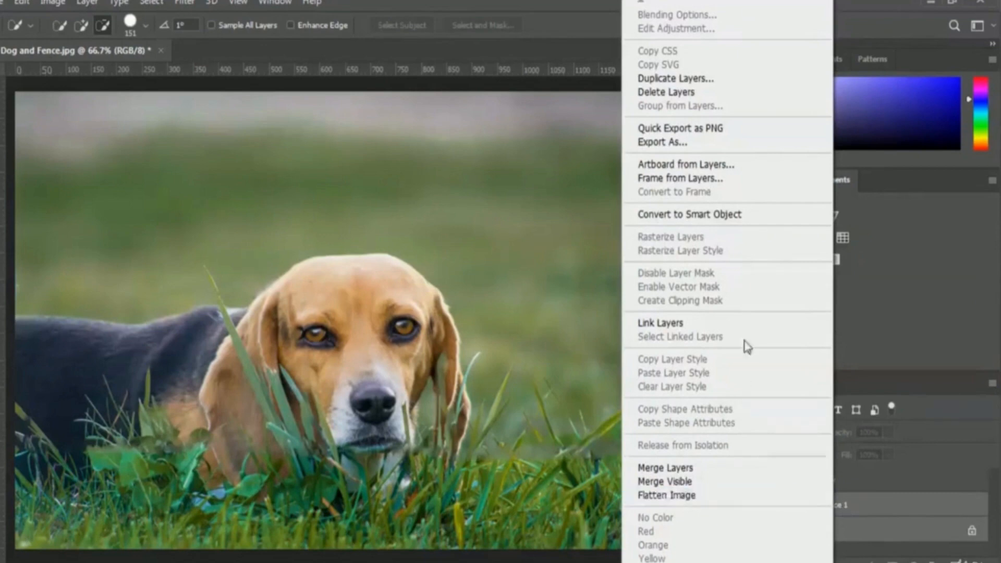
click(778, 216)
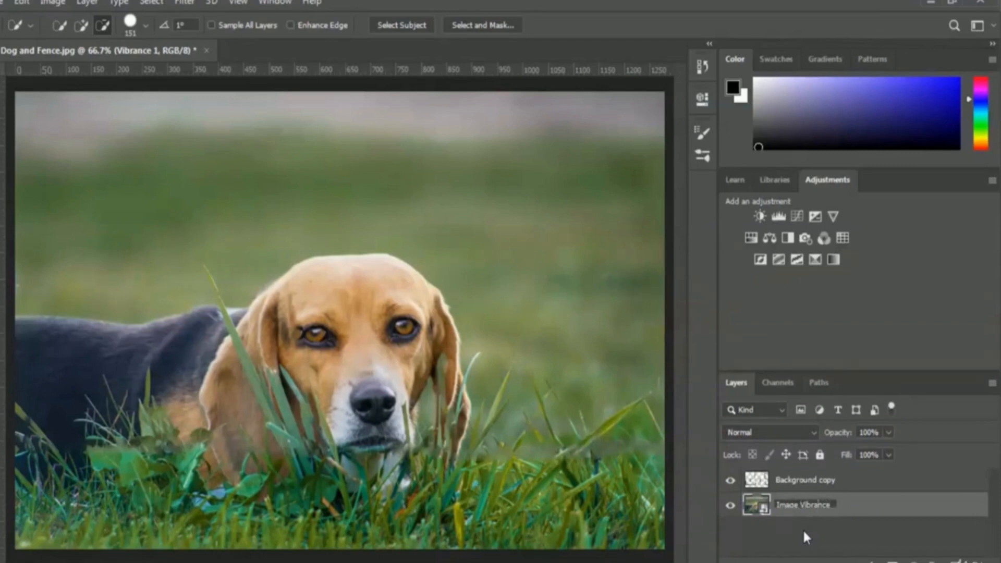
text(and)
key(Return)
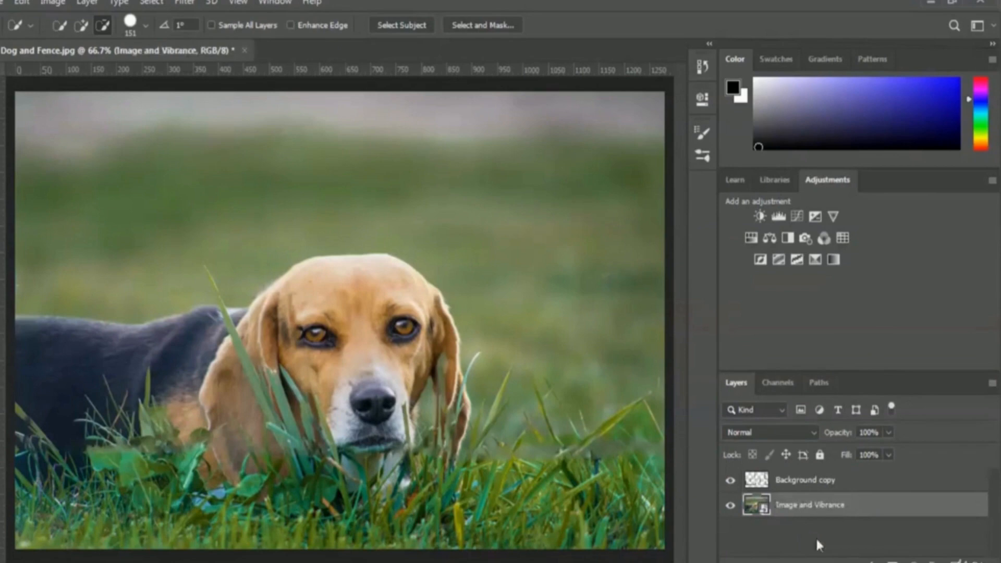